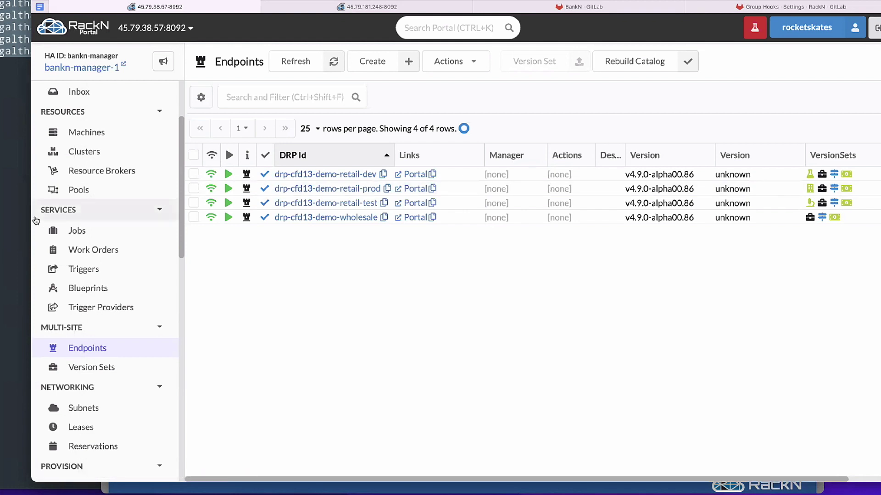
- Switch to the terminal, change into the dc-layout directory and list its contents
{"action": "left_click", "coordinate": [20, 237]}
{"action": "key", "text": "Return"}
{"action": "type", "text": "cd dc-layout"}
{"action": "key", "text": "Return"}
{"action": "type", "text": "ls"}
{"action": "key", "text": "Return"}
- Change into the content/profiles directory and list its files
{"action": "type", "text": "cd content/on"}
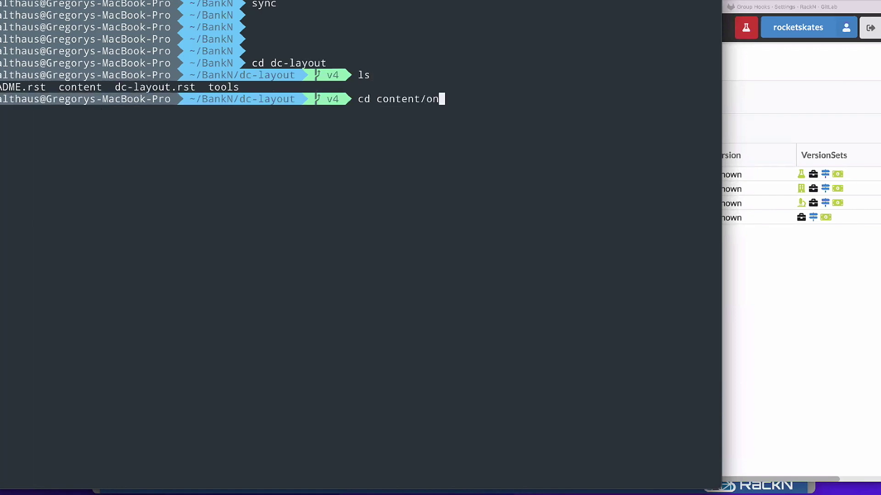
{"action": "key", "text": "Tab"}
{"action": "key", "text": "Tab"}
{"action": "key", "text": "Tab"}
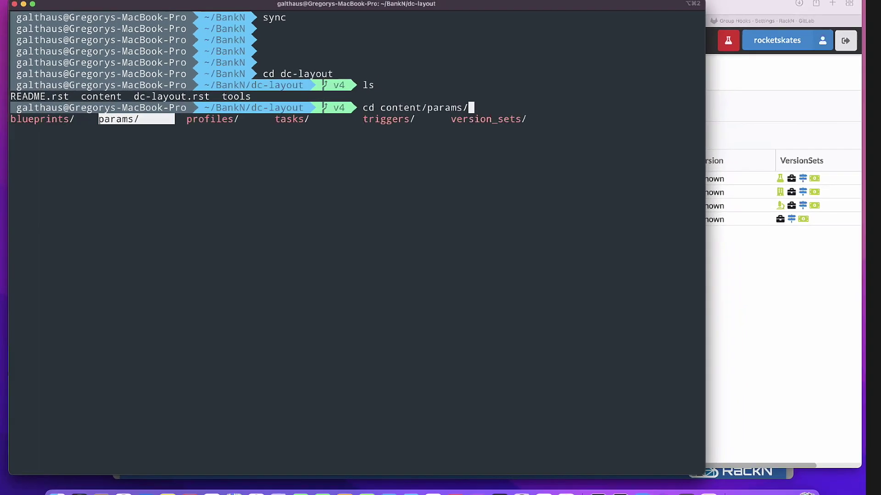
{"action": "key", "text": "Tab"}
{"action": "key", "text": "Tab"}
{"action": "key", "text": "BackSpace"}
{"action": "key", "text": "BackSpace"}
{"action": "key", "text": "BackSpace"}
{"action": "key", "text": "BackSpace"}
{"action": "key", "text": "BackSpace"}
{"action": "key", "text": "BackSpace"}
{"action": "key", "text": "BackSpace"}
{"action": "key", "text": "BackSpace"}
{"action": "key", "text": "BackSpace"}
{"action": "type", "text": "pr"}
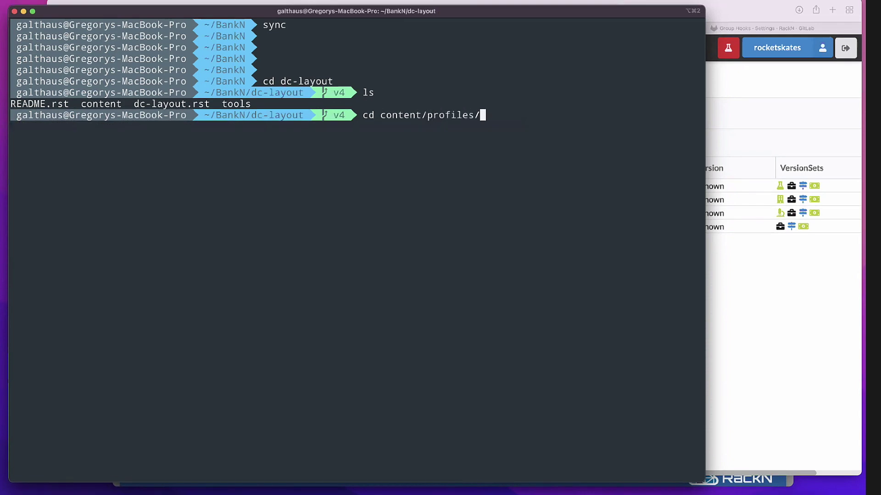
{"action": "key", "text": "Right"}
{"action": "key", "text": "Return"}
{"action": "type", "text": "ls"}
{"action": "key", "text": "Return"}
- Open dc-layout.yaml in vi
{"action": "type", "text": "vi dc-layout"}
{"action": "key", "text": "Right"}
{"action": "key", "text": "Return"}
- Copy the three retail entries (dev, test, prod) in the names list and paste them at the end of that list
{"action": "key", "text": "j"}
{"action": "key", "text": "j"}
{"action": "key", "text": "j"}
{"action": "key", "text": "j"}
{"action": "key", "text": "j"}
{"action": "key", "text": "j"}
{"action": "key", "text": "j"}
{"action": "key", "text": "j"}
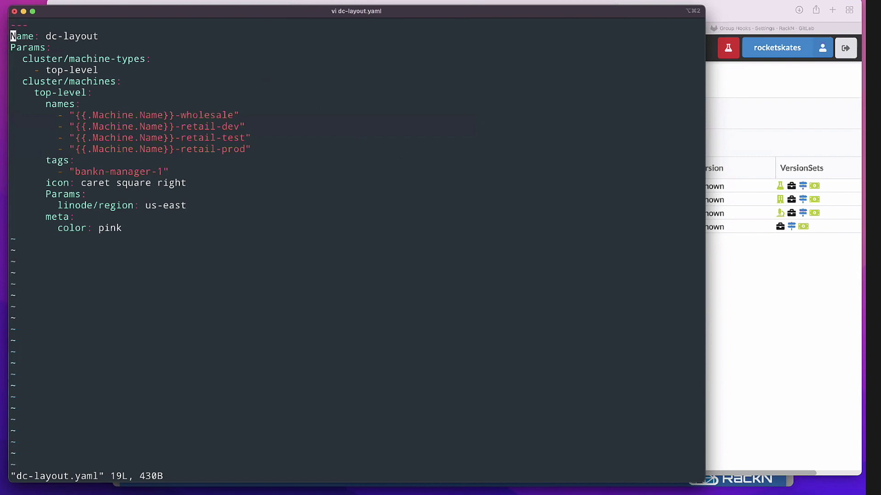
{"action": "key", "text": "j"}
{"action": "key", "text": "w"}
{"action": "key", "text": "3"}
{"action": "key", "text": "y"}
{"action": "key", "text": "y"}
{"action": "key", "text": "j"}
{"action": "key", "text": "j"}
{"action": "key", "text": "j"}
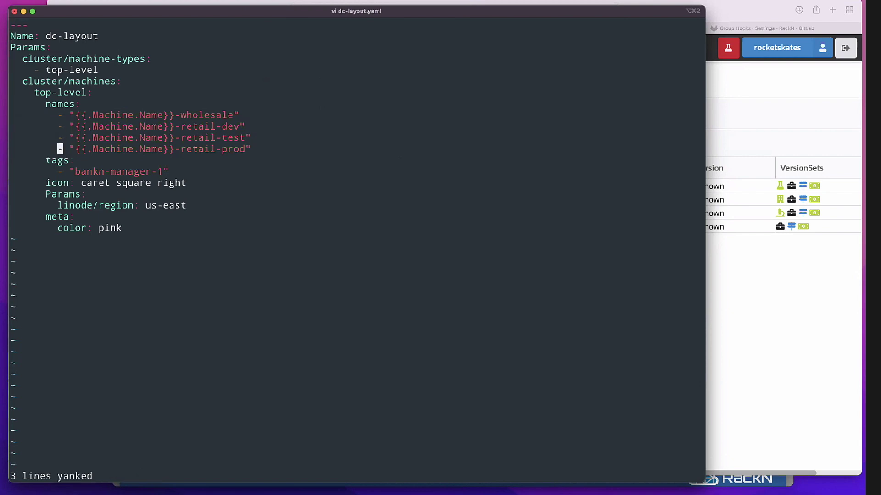
{"action": "key", "text": "P"}
- Replace "retail" with "crypto" in the copied dev entry so its name ends in crypto-dev
{"action": "key", "text": "w"}
{"action": "key", "text": "w"}
{"action": "key", "text": "w"}
{"action": "key", "text": "w"}
{"action": "key", "text": "w"}
{"action": "key", "text": "w"}
{"action": "key", "text": "l"}
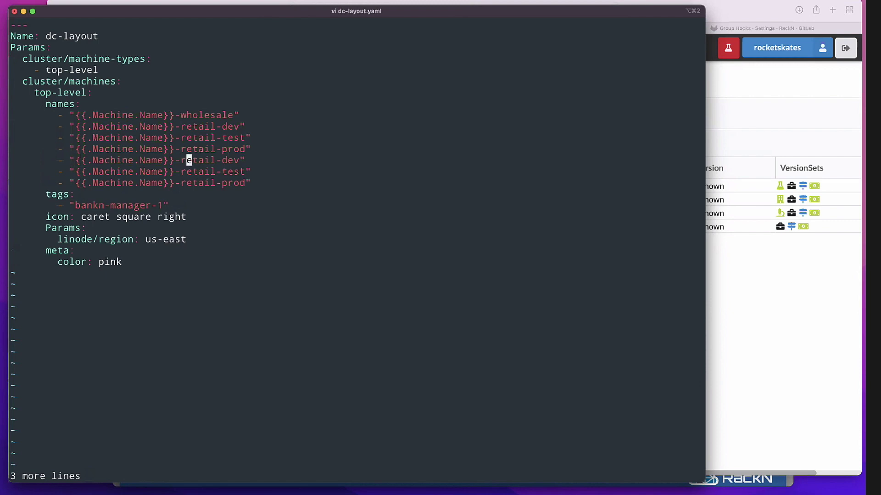
{"action": "type", "text": "hcwcr"}
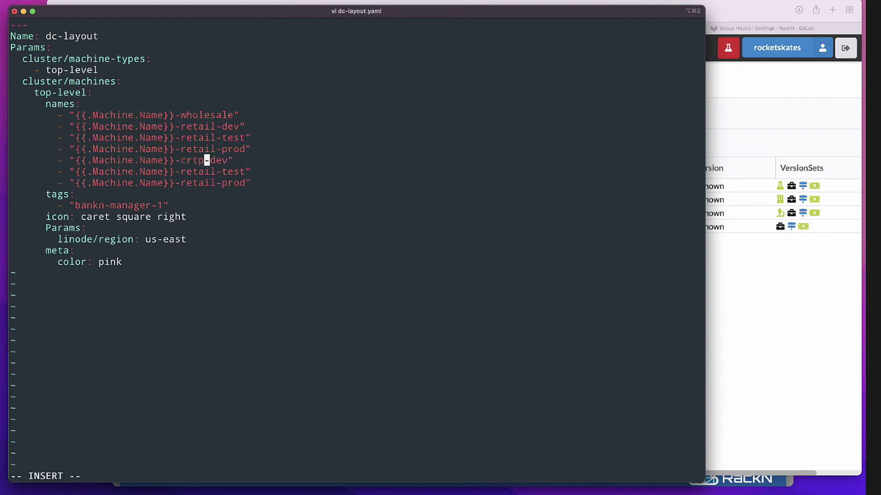
{"action": "type", "text": "ypto"}
{"action": "key", "text": "Escape"}
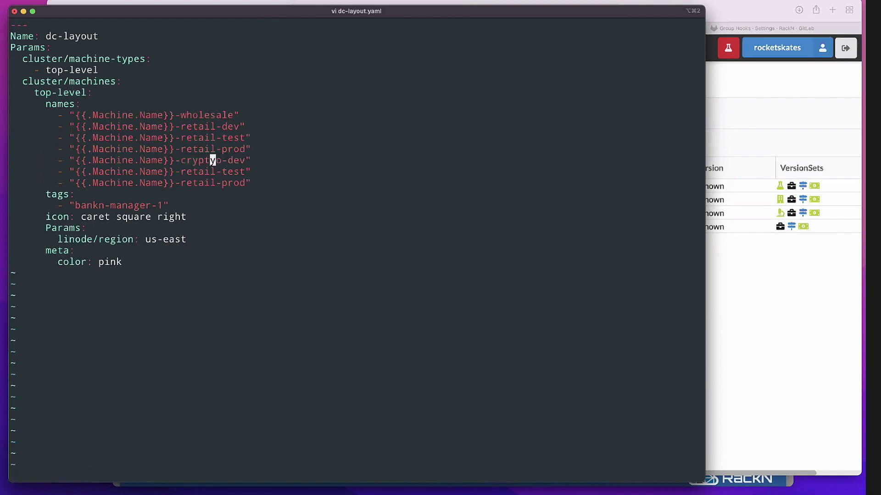
{"action": "key", "text": "j"}
{"action": "key", "text": "h"}
{"action": "key", "text": "h"}
{"action": "key", "text": "h"}
{"action": "key", "text": "h"}
{"action": "key", "text": "h"}
{"action": "key", "text": "c"}
{"action": "key", "text": "c"}
{"action": "type", "text": "ryp"}
{"action": "key", "text": "Escape"}
{"action": "key", "text": "u"}
- Replace "retail" with "crypto" in the copied test entry so its name ends in crypto-test
{"action": "key", "text": "w"}
{"action": "key", "text": "w"}
{"action": "key", "text": "w"}
{"action": "key", "text": "w"}
{"action": "key", "text": "w"}
{"action": "key", "text": "w"}
{"action": "type", "text": "cwcryp"}
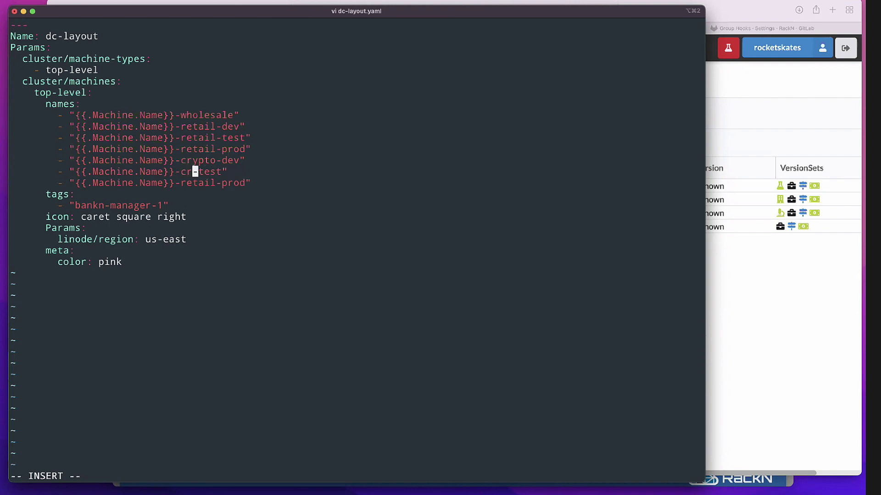
{"action": "type", "text": "to"}
{"action": "key", "text": "Escape"}
- Replace "retail" with "crypto" in the copied prod entry, then save dc-layout.yaml and exit vi
{"action": "key", "text": "j"}
{"action": "key", "text": "h"}
{"action": "key", "text": "h"}
{"action": "key", "text": "h"}
{"action": "key", "text": "h"}
{"action": "key", "text": "h"}
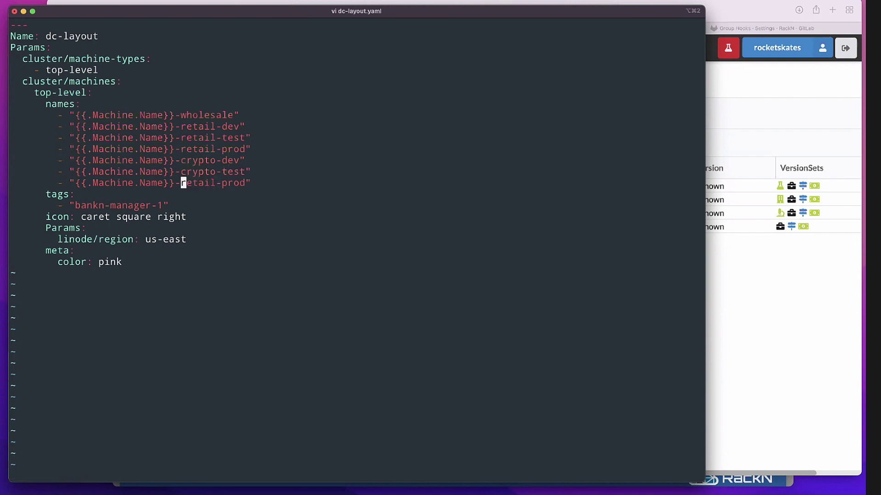
{"action": "type", "text": "cwcryt"}
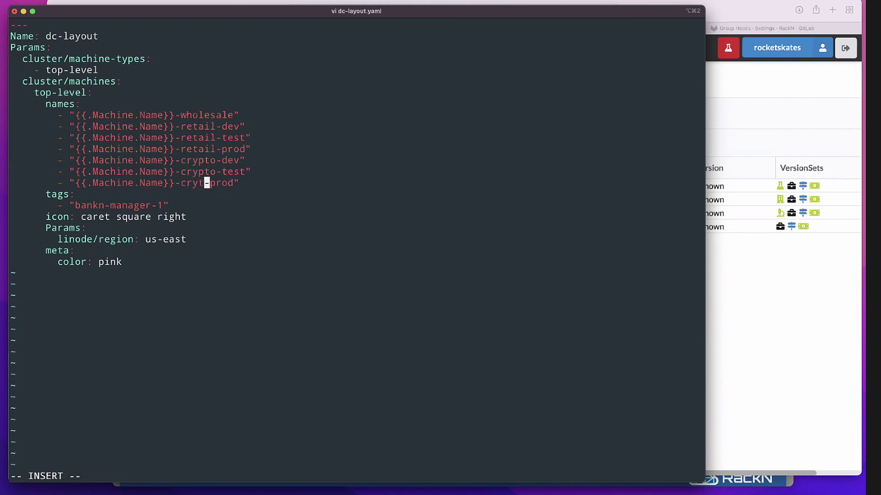
{"action": "key", "text": "BackSpace"}
{"action": "type", "text": "pto"}
{"action": "key", "text": "Escape"}
{"action": "type", "text": ":wq!"}
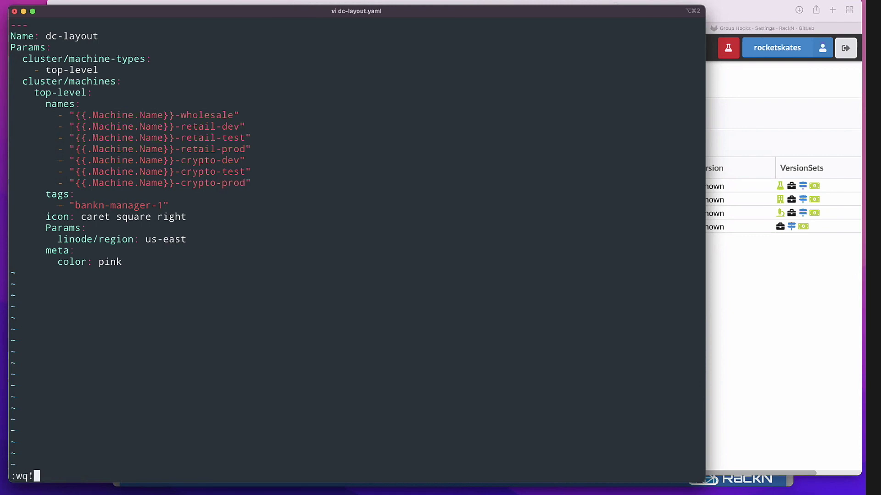
{"action": "key", "text": "Return"}
- Commit all changes with git commit -a, using the message "fix"
{"action": "type", "text": "git "}
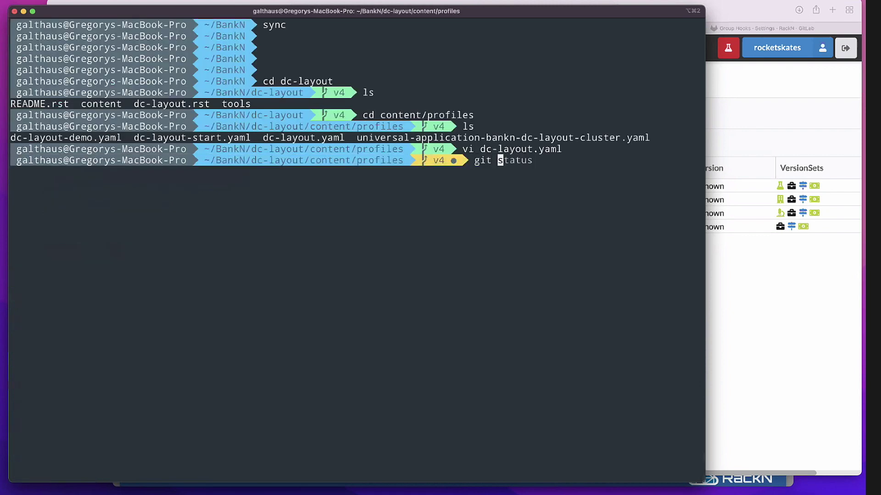
{"action": "type", "text": "commi"}
{"action": "type", "text": "t"}
{"action": "key", "text": "Right"}
{"action": "key", "text": "Return"}
{"action": "type", "text": "ifix"}
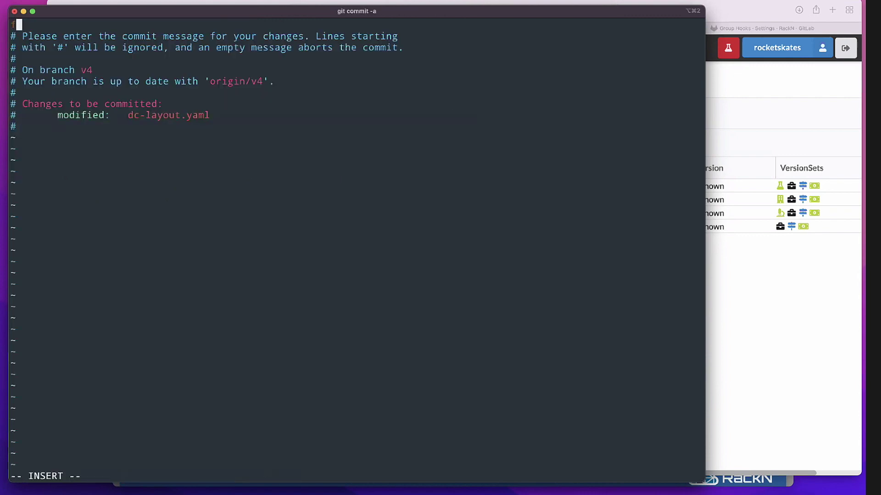
{"action": "type", "text": ":wq"}
{"action": "key", "text": "Return"}
- Tag the commit as v0.8.33
{"action": "type", "text": "git tag"}
{"action": "key", "text": "Right"}
{"action": "key", "text": "BackSpace"}
{"action": "key", "text": "BackSpace"}
{"action": "type", "text": "33"}
{"action": "key", "text": "Return"}
- Push the commit and the tags to the remote with git push ; git push --tags
{"action": "key", "text": "ctrl+r"}
{"action": "type", "text": "push"}
{"action": "key", "text": "Return"}
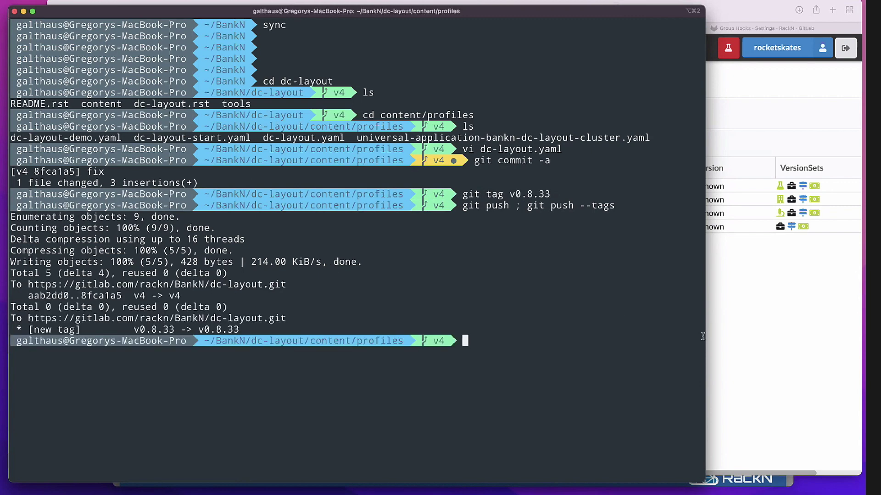
- Switch to the RackN portal and inspect the activity log of the running dr-server-add-content-from-git work order, then close it
{"action": "left_click", "coordinate": [783, 321]}
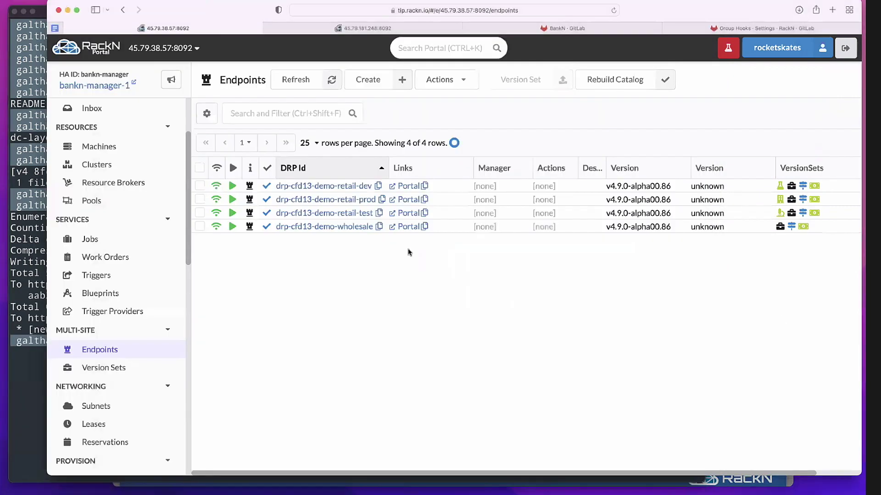
{"action": "left_click", "coordinate": [103, 255]}
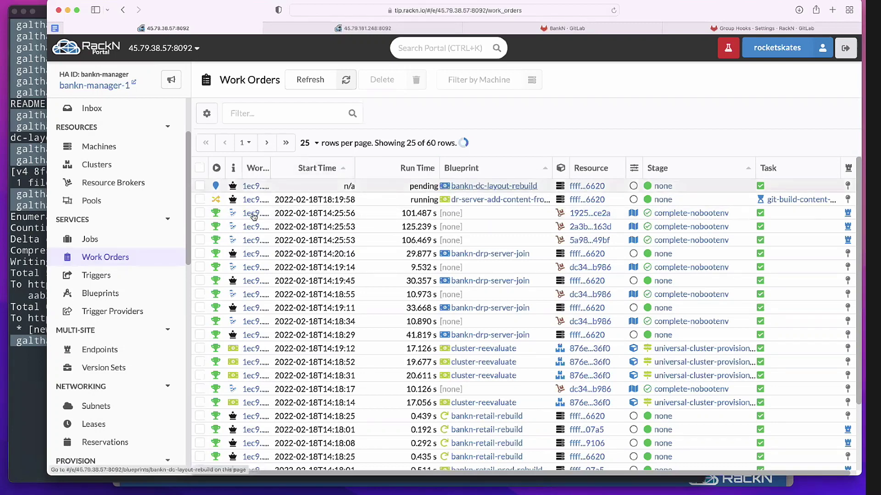
{"action": "left_click", "coordinate": [261, 198]}
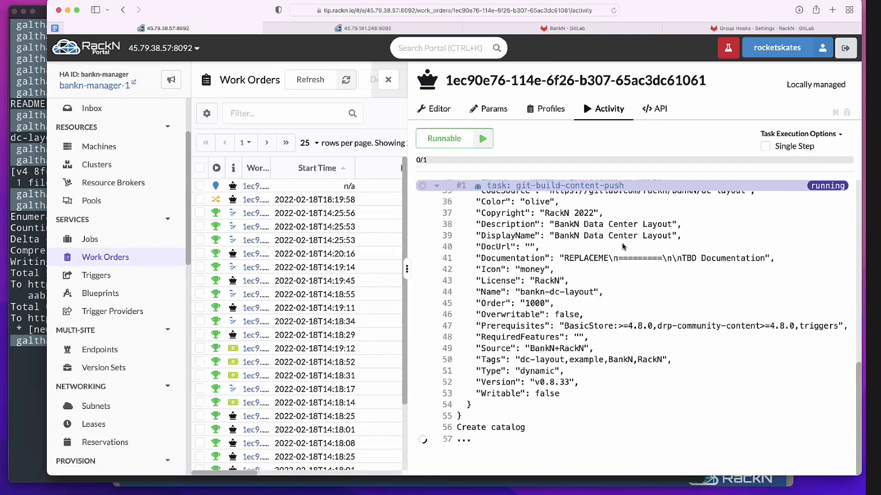
{"action": "scroll", "coordinate": [623, 247], "scroll_direction": "up", "scroll_amount": 10}
{"action": "scroll", "coordinate": [623, 247], "scroll_direction": "down", "scroll_amount": 10}
{"action": "left_click", "coordinate": [388, 80]}
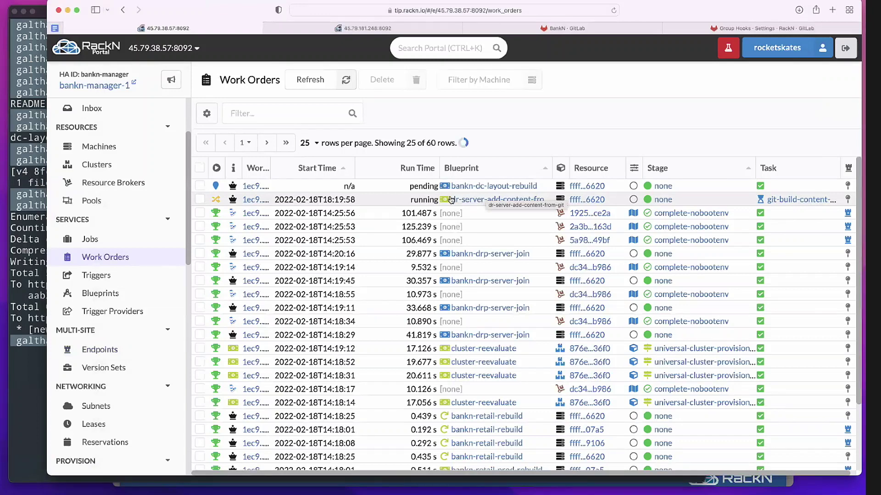
- Open the cfd13-demo cluster's activity and view the log of its running work order
{"action": "scroll", "coordinate": [110, 197], "scroll_direction": "up", "scroll_amount": 2}
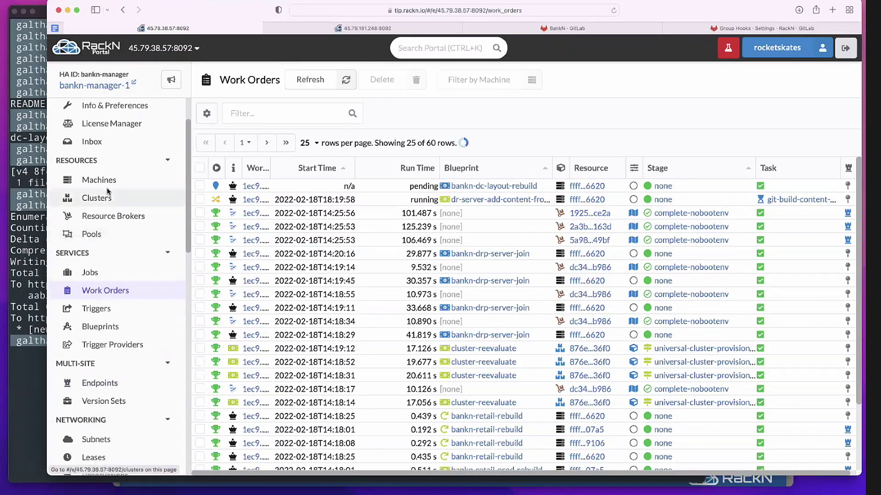
{"action": "left_click", "coordinate": [97, 198]}
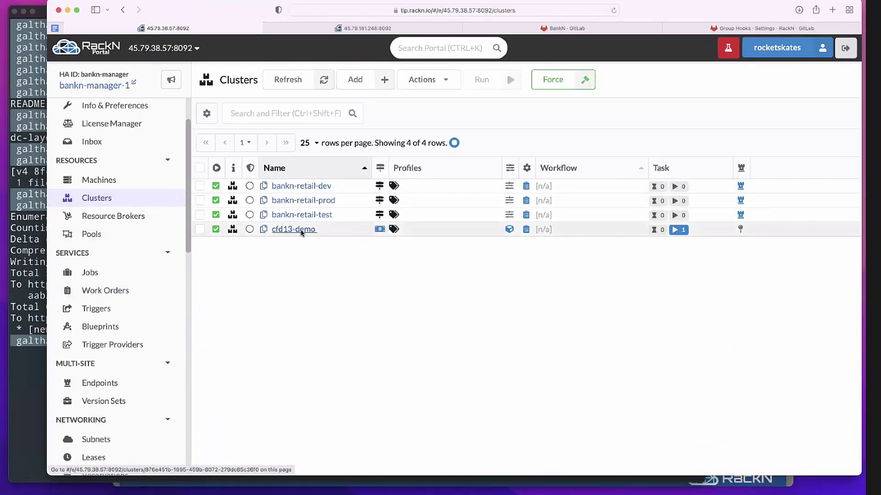
{"action": "left_click", "coordinate": [301, 229]}
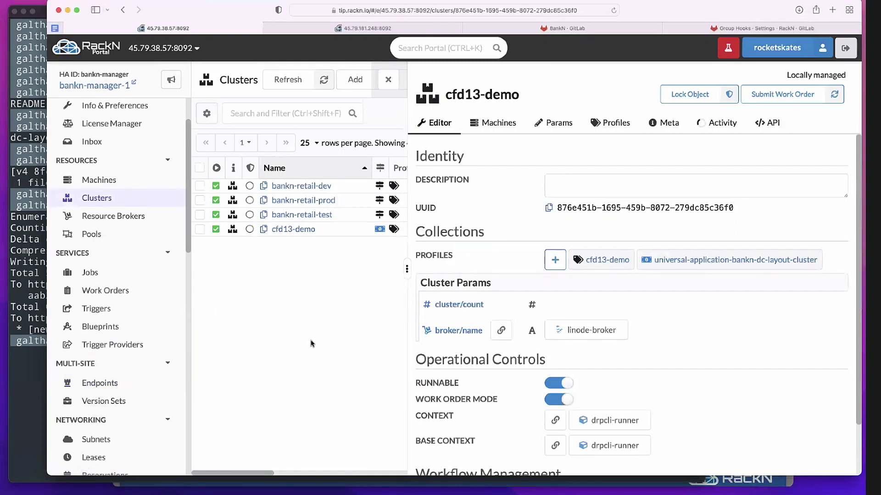
{"action": "scroll", "coordinate": [642, 230], "scroll_direction": "down", "scroll_amount": 3}
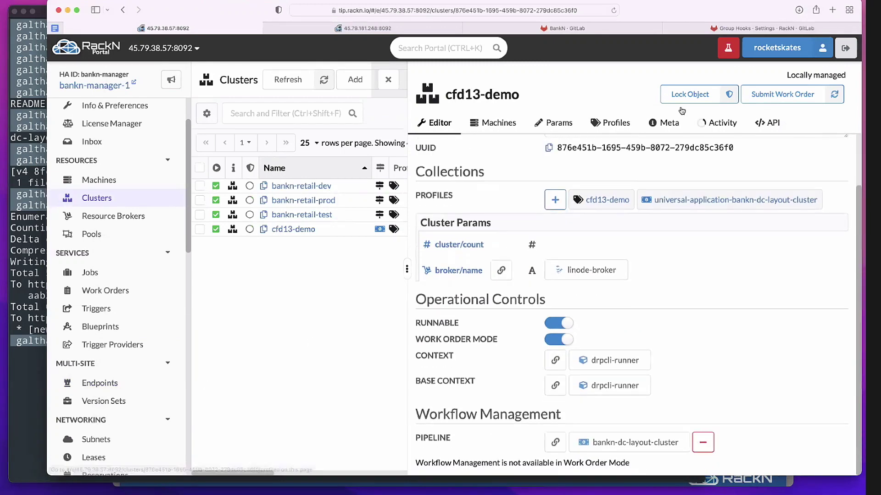
{"action": "left_click", "coordinate": [718, 122]}
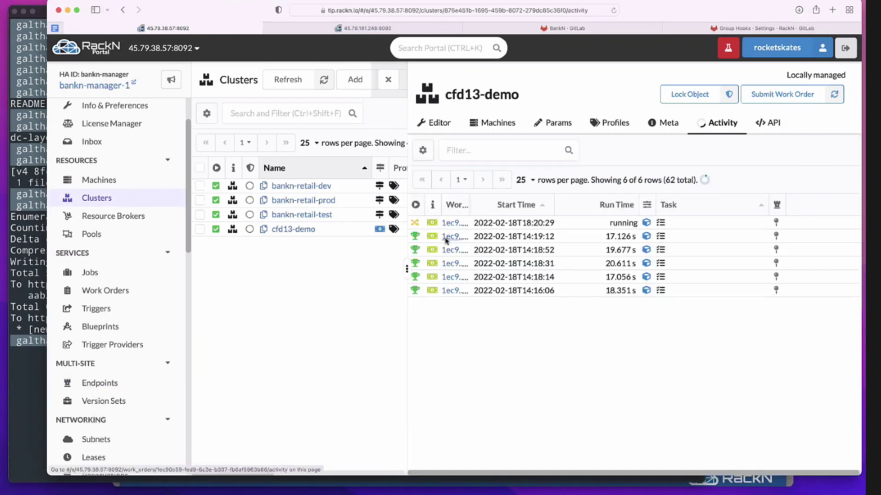
{"action": "left_click", "coordinate": [457, 224]}
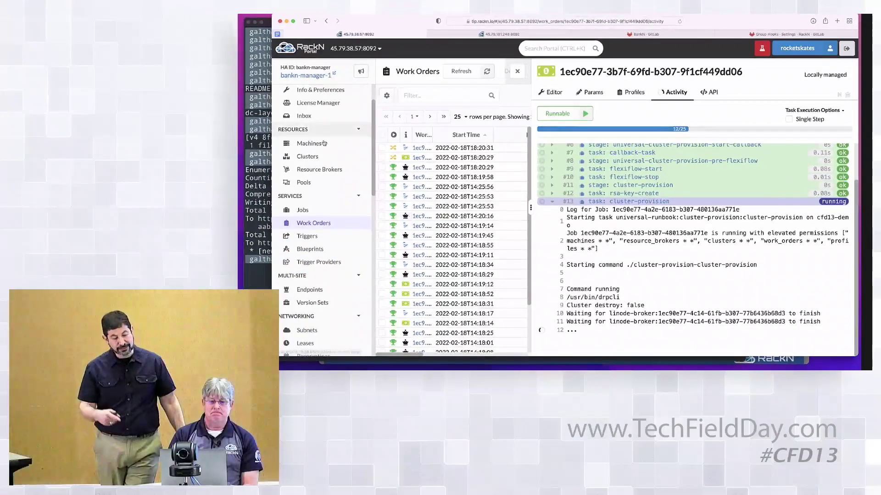
- Show the machines list and look through the cfd13-demo machines
{"action": "left_click", "coordinate": [324, 143]}
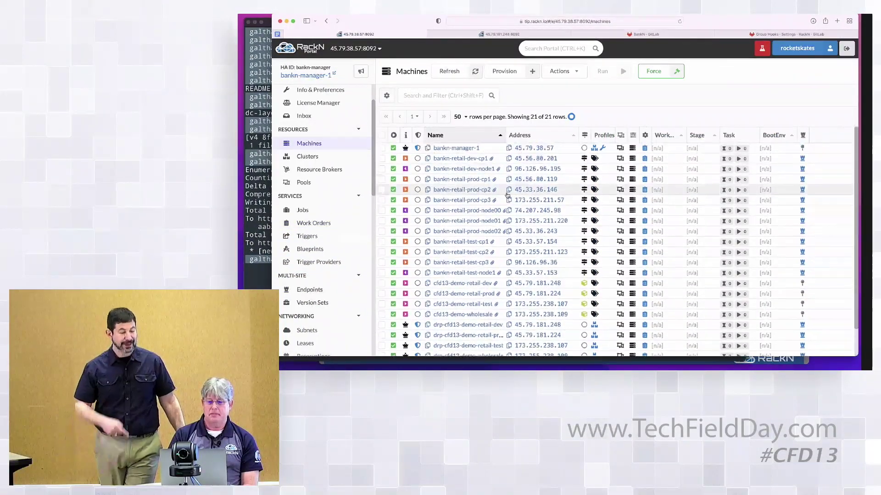
{"action": "scroll", "coordinate": [507, 195], "scroll_direction": "down", "scroll_amount": 2}
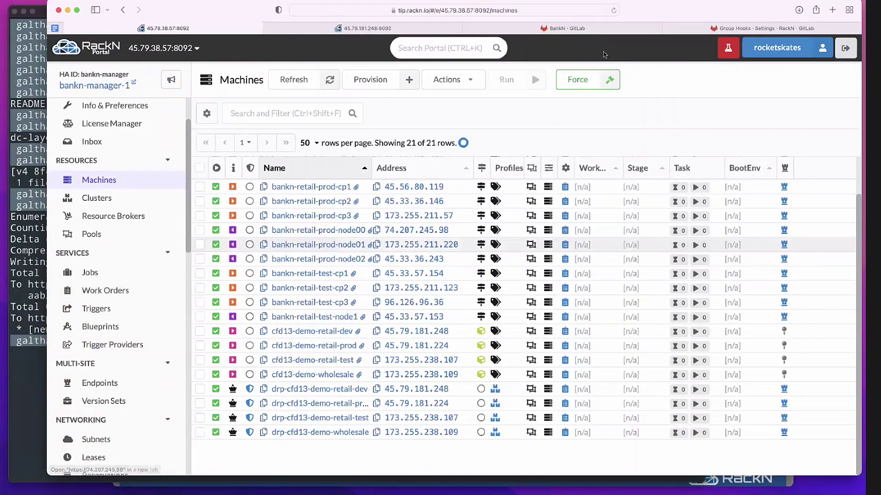
- Switch to GitLab and create a public subgroup named crypto in the BankN group
{"action": "left_click", "coordinate": [595, 33]}
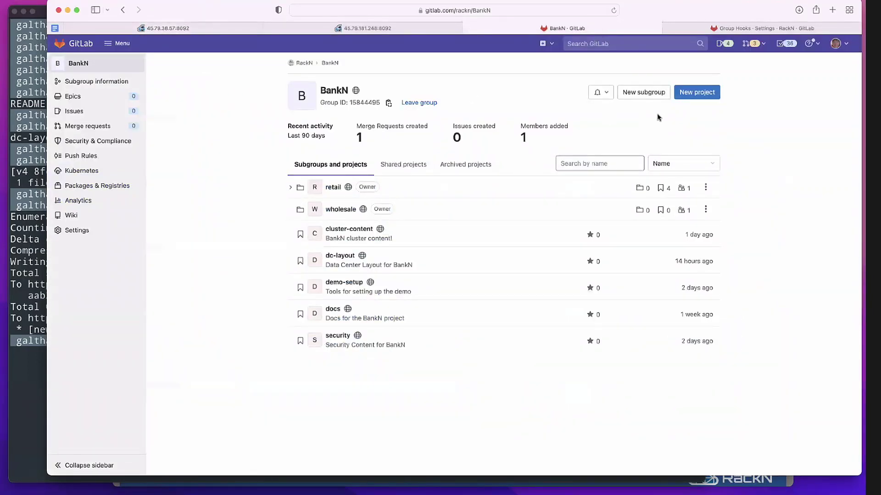
{"action": "left_click", "coordinate": [651, 92]}
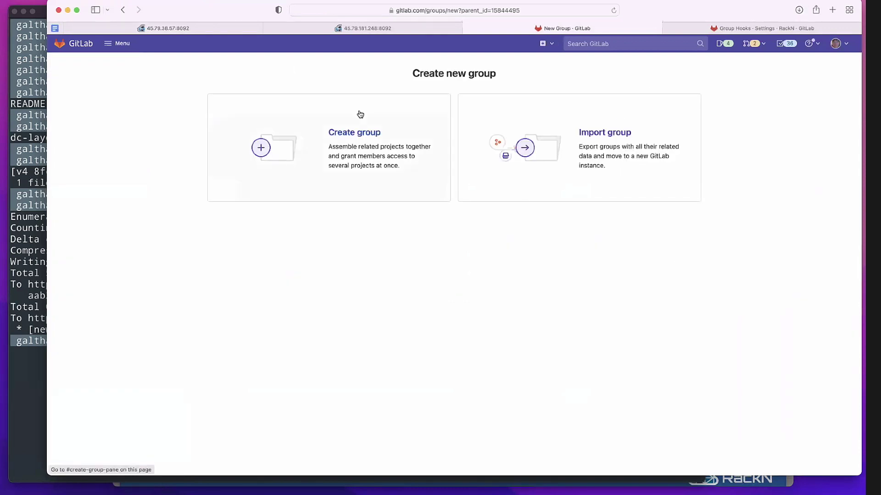
{"action": "left_click", "coordinate": [360, 115]}
{"action": "left_click", "coordinate": [387, 99]}
{"action": "type", "text": "crypto"}
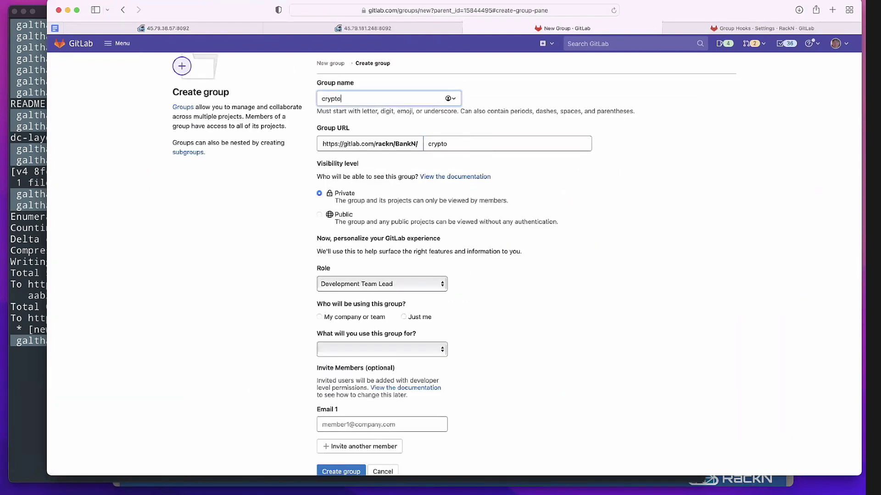
{"action": "key", "text": "Tab"}
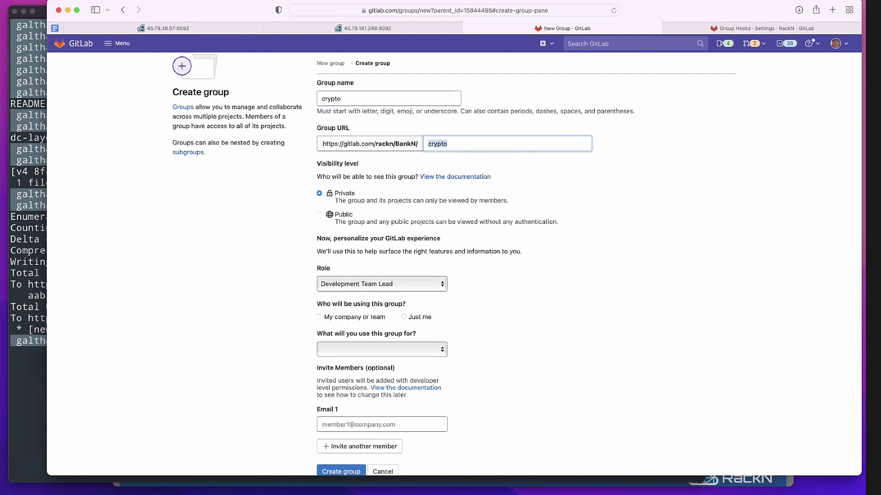
{"action": "left_click", "coordinate": [344, 213]}
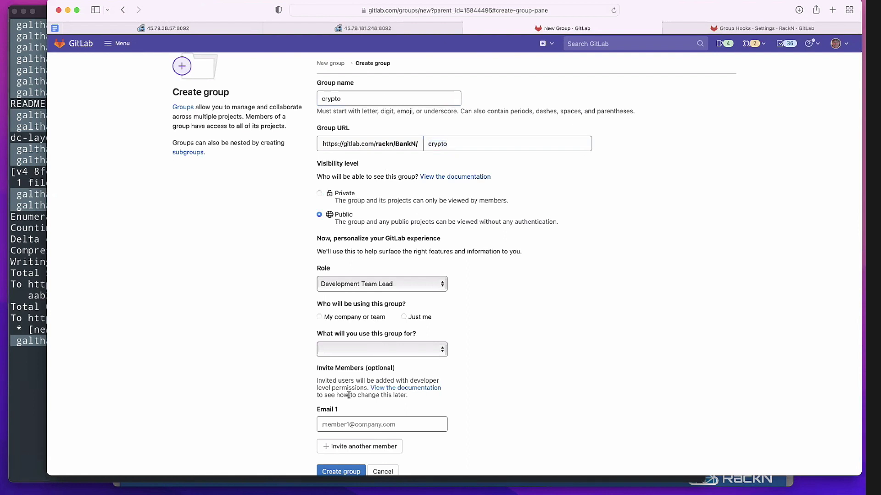
{"action": "scroll", "coordinate": [348, 395], "scroll_direction": "down", "scroll_amount": 2}
{"action": "left_click", "coordinate": [360, 439]}
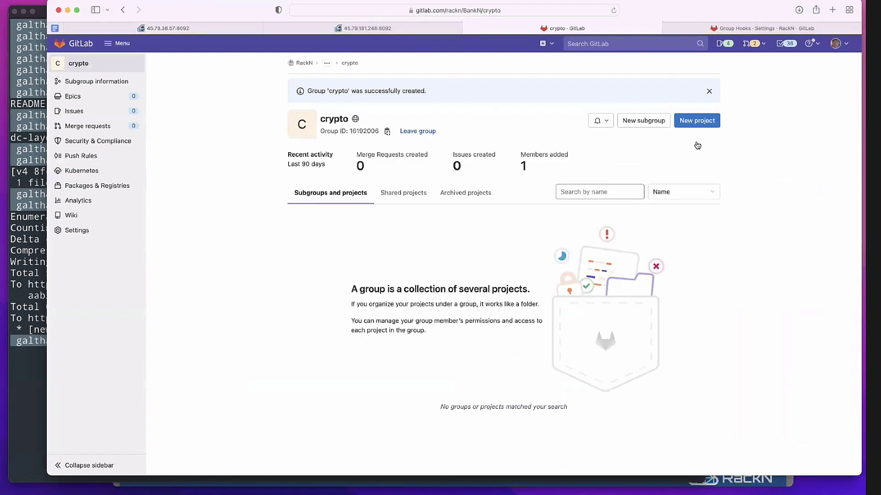
- Create a blank public project named crypto inside the crypto group
{"action": "left_click", "coordinate": [697, 120]}
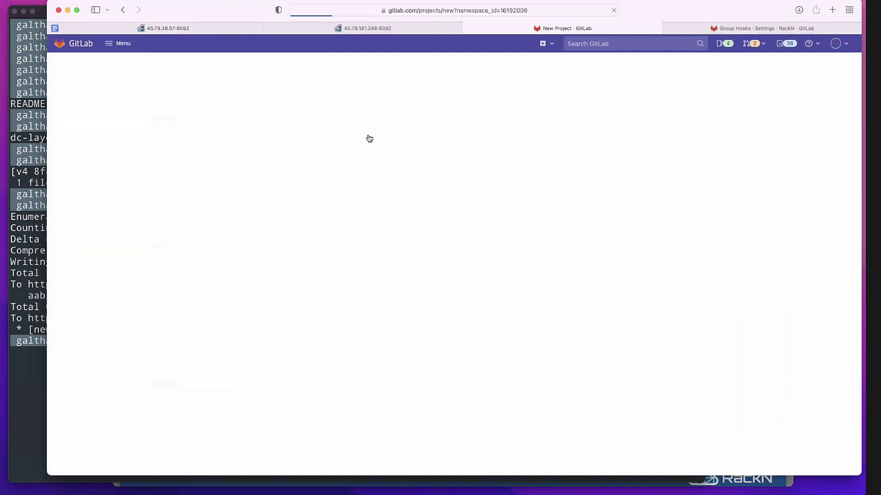
{"action": "left_click", "coordinate": [345, 172]}
{"action": "left_click", "coordinate": [403, 99]}
{"action": "type", "text": "cryptlo"}
{"action": "key", "text": "BackSpace"}
{"action": "key", "text": "BackSpace"}
{"action": "type", "text": "o"}
{"action": "key", "text": "Tab"}
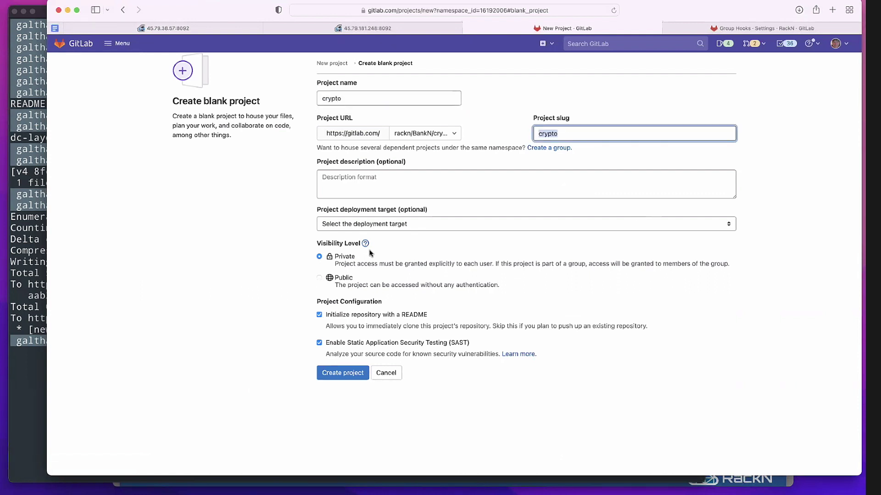
{"action": "left_click", "coordinate": [347, 277]}
{"action": "left_click", "coordinate": [326, 370]}
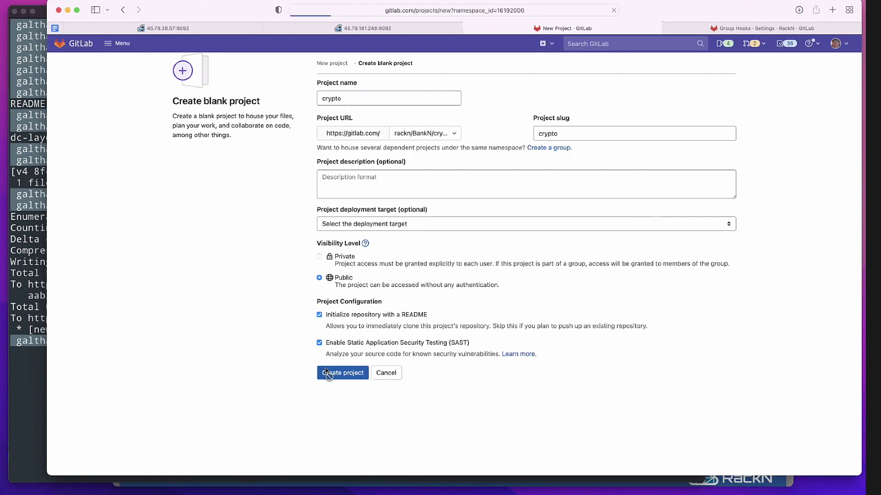
{"action": "left_click", "coordinate": [32, 350]}
{"action": "type", "text": "cd ../../.."}
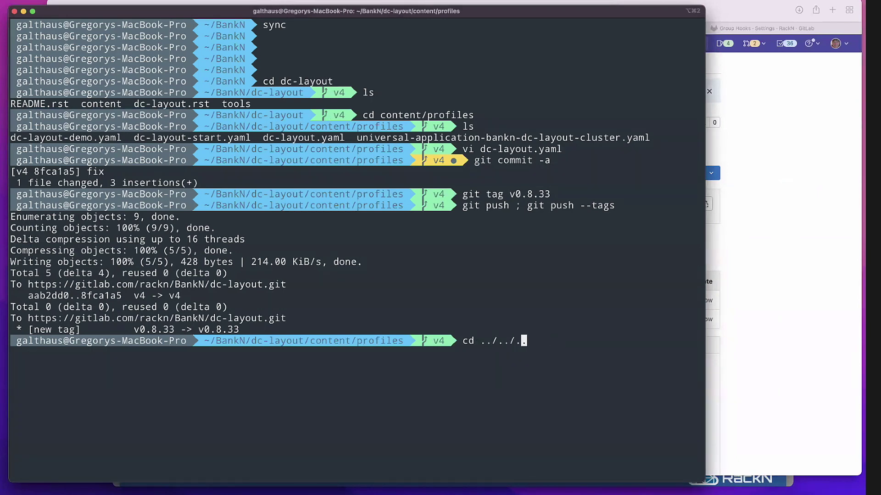
{"action": "key", "text": "Return"}
{"action": "key", "text": "ctrl+r"}
{"action": "type", "text": "git lcon"}
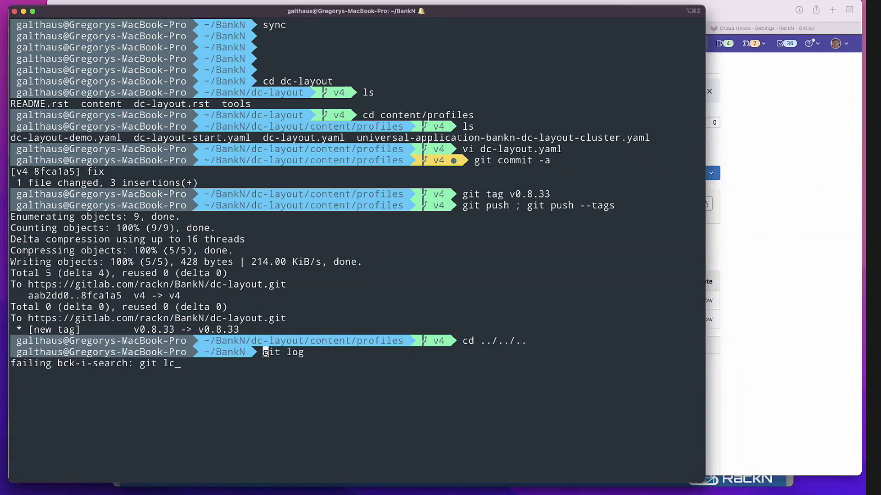
{"action": "key", "text": "BackSpace"}
{"action": "key", "text": "BackSpace"}
{"action": "key", "text": "BackSpace"}
{"action": "key", "text": "BackSpace"}
{"action": "type", "text": "clo"}
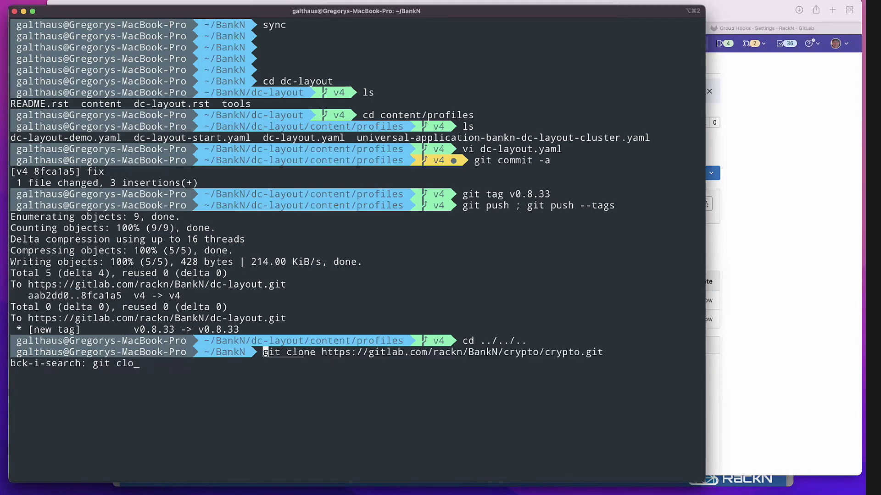
{"action": "key", "text": "Return"}
- Change into the cloned crypto directory and list its files
{"action": "type", "text": "cd cl"}
{"action": "key", "text": "Tab"}
{"action": "key", "text": "BackSpace"}
{"action": "key", "text": "BackSpace"}
{"action": "key", "text": "BackSpace"}
{"action": "key", "text": "BackSpace"}
{"action": "key", "text": "BackSpace"}
{"action": "key", "text": "BackSpace"}
{"action": "key", "text": "BackSpace"}
{"action": "key", "text": "BackSpace"}
{"action": "key", "text": "BackSpace"}
{"action": "key", "text": "BackSpace"}
{"action": "key", "text": "BackSpace"}
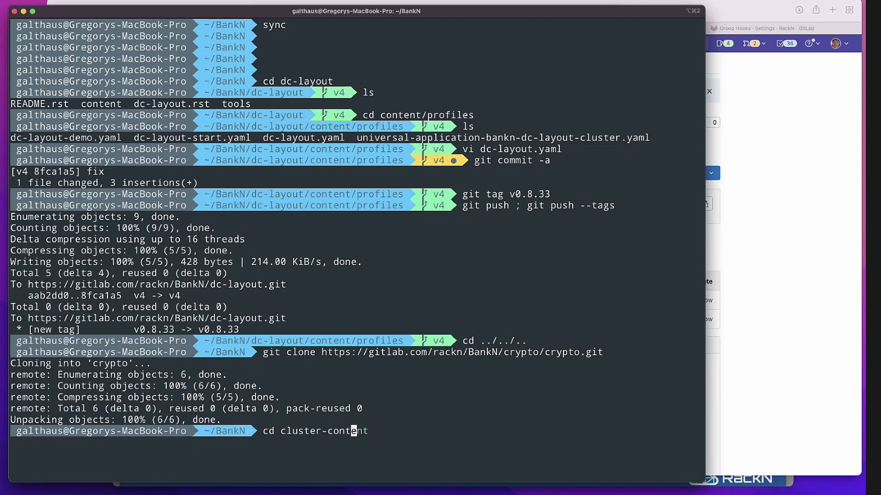
{"action": "key", "text": "BackSpace"}
{"action": "key", "text": "BackSpace"}
{"action": "key", "text": "BackSpace"}
{"action": "key", "text": "BackSpace"}
{"action": "type", "text": "r"}
{"action": "key", "text": "Tab"}
{"action": "key", "text": "Return"}
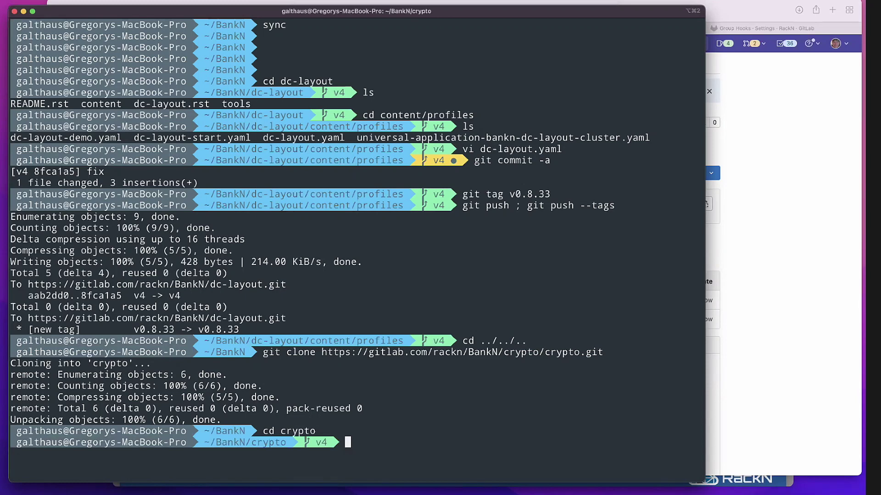
{"action": "type", "text": "ls"}
{"action": "key", "text": "Return"}
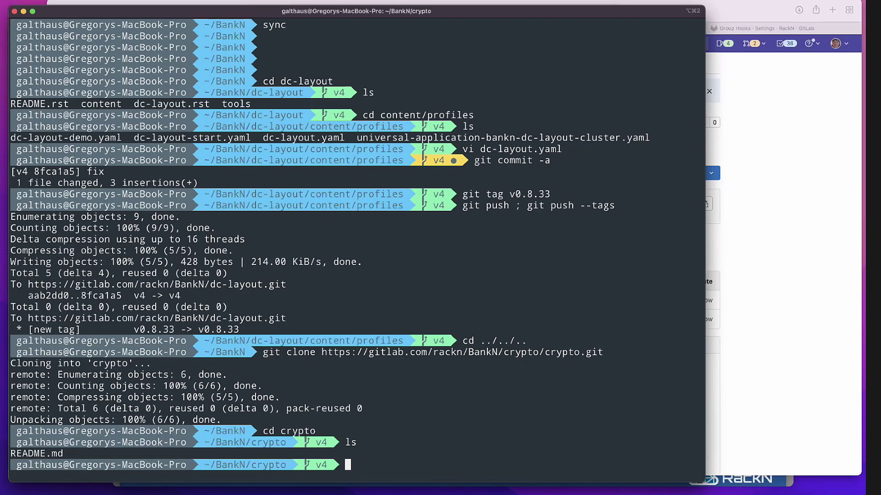
{"action": "key", "text": "ctrl+r"}
{"action": "type", "text": "../cu"}
{"action": "key", "text": "ctrl+g"}
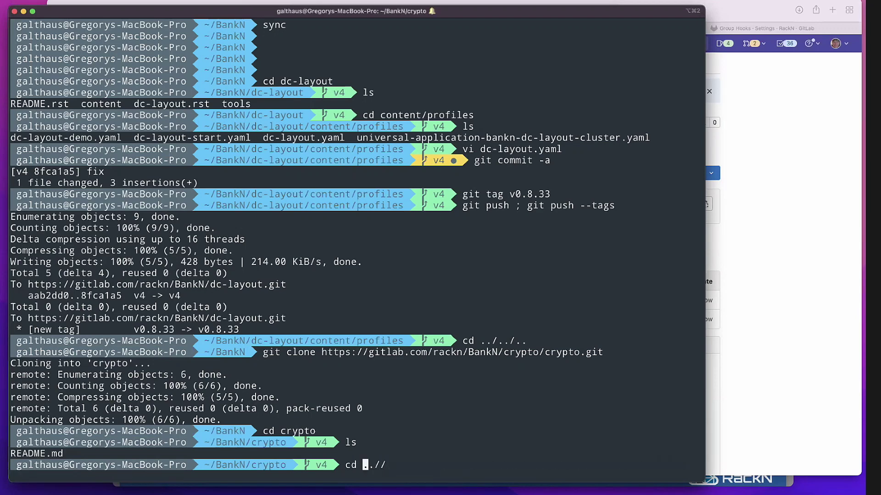
{"action": "key", "text": "Return"}
{"action": "key", "text": "ctrl+r"}
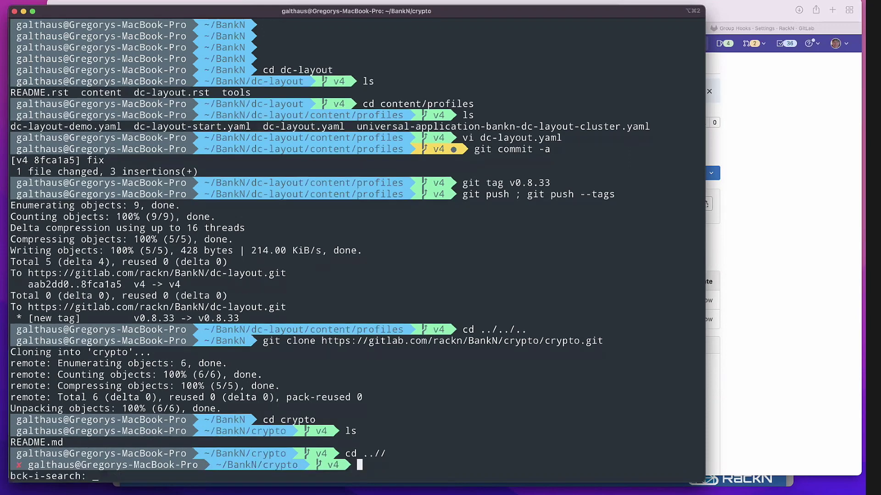
{"action": "type", "text": ".git"}
{"action": "key", "text": "ctrl+g"}
{"action": "key", "text": "Return"}
{"action": "key", "text": "Return"}
- Run ../cluster-content/tools/clone_content.sh to fill the crypto repository with the content template
{"action": "key", "text": "Escape"}
{"action": "key", "text": "?"}
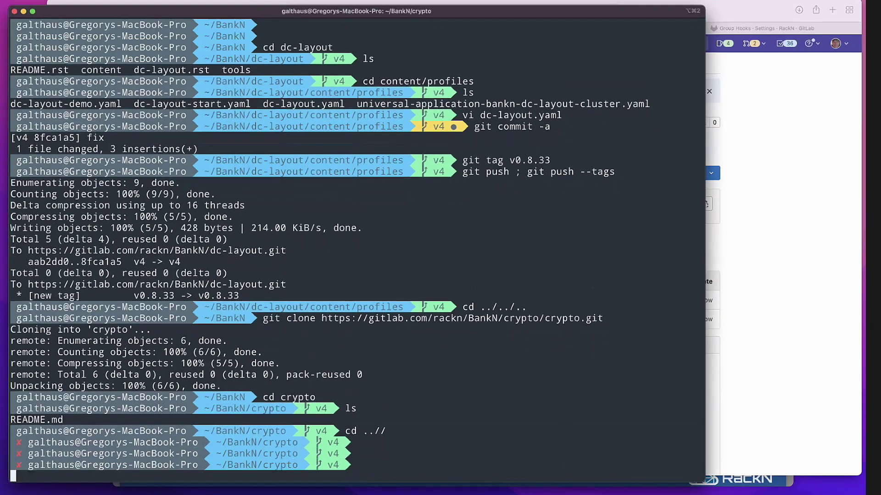
{"action": "type", "text": "cluster"}
{"action": "key", "text": "Return"}
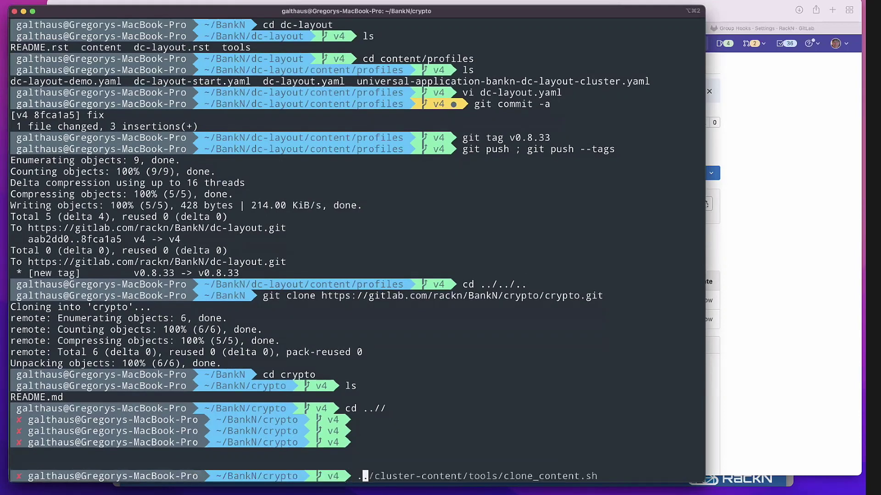
{"action": "key", "text": "Return"}
{"action": "type", "text": "../cl"}
{"action": "key", "text": "Right"}
{"action": "key", "text": "Return"}
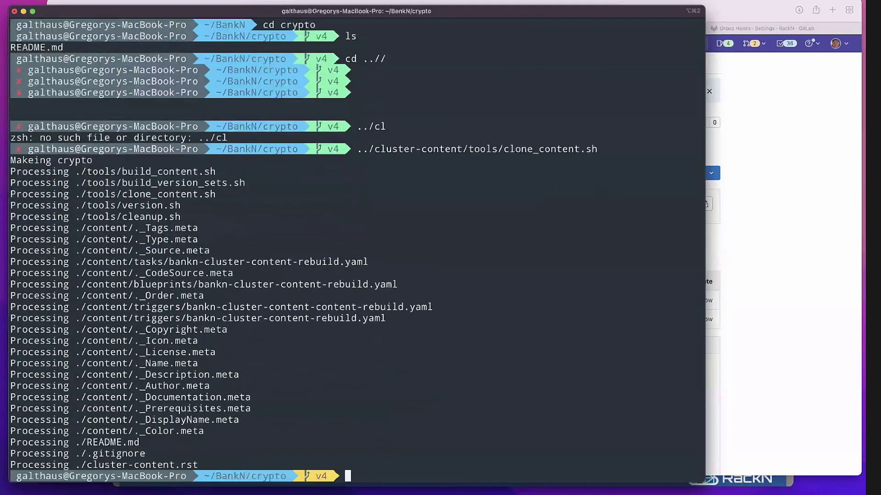
- Generate the version sets with tools/build_version_sets.sh and list the repository's files
{"action": "type", "text": "tools/b"}
{"action": "type", "text": "uild_"}
{"action": "type", "text": "c"}
{"action": "key", "text": "BackSpace"}
{"action": "type", "text": "v"}
{"action": "key", "text": "Right"}
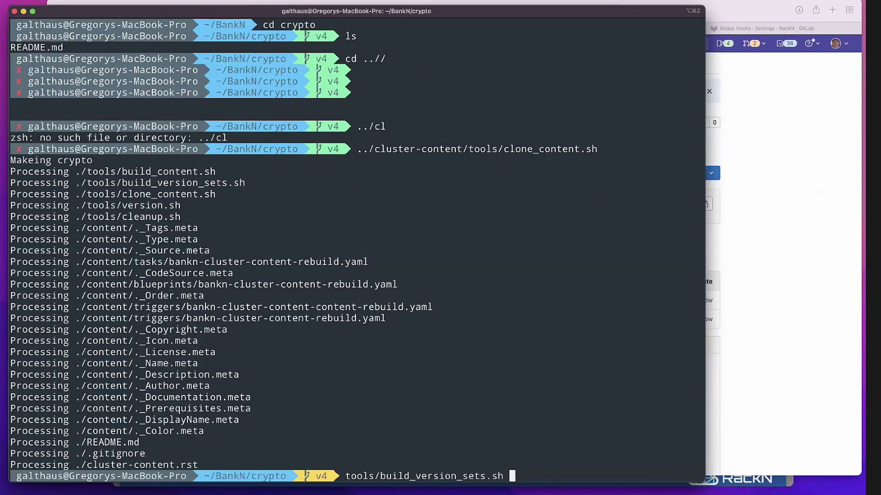
{"action": "key", "text": "Return"}
{"action": "type", "text": "ls"}
{"action": "key", "text": "Return"}
{"action": "type", "text": "gi"}
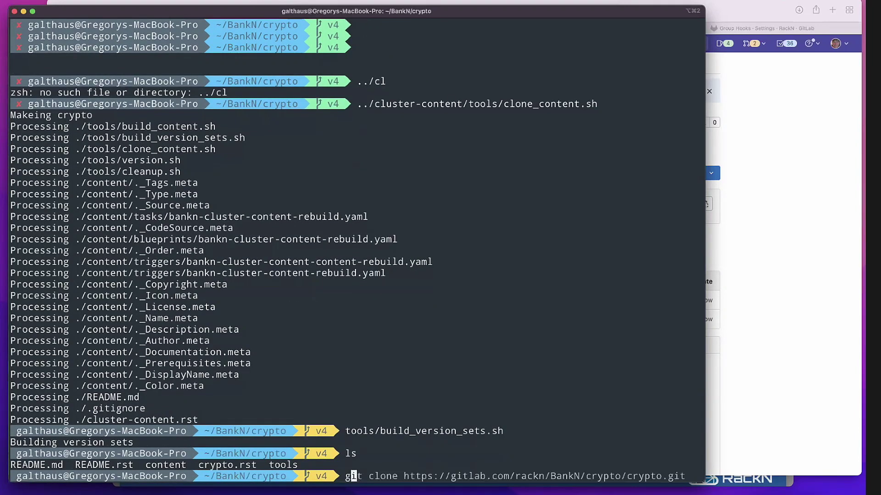
{"action": "key", "text": "BackSpace"}
{"action": "key", "text": "BackSpace"}
{"action": "type", "text": "to"}
{"action": "key", "text": "Tab"}
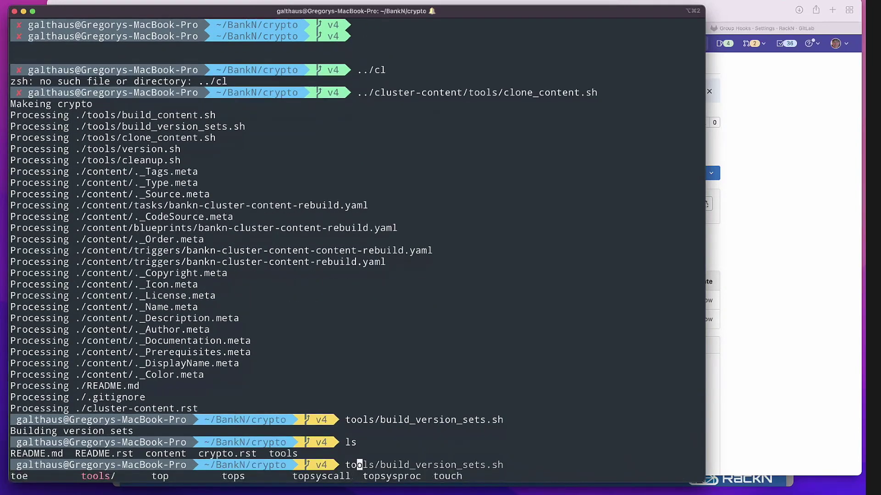
{"action": "key", "text": "ctrl+c"}
{"action": "type", "text": "git commit -a"}
{"action": "key", "text": "ctrl+c"}
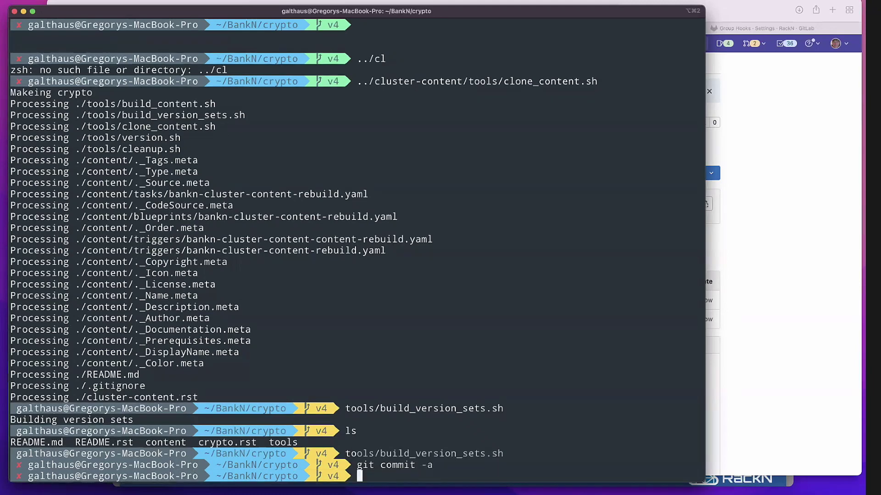
- Stage .gitignore and all other files of the crypto repository with git add
{"action": "key", "text": "ctrl+r"}
{"action": "type", "text": "git add"}
{"action": "key", "text": "Return"}
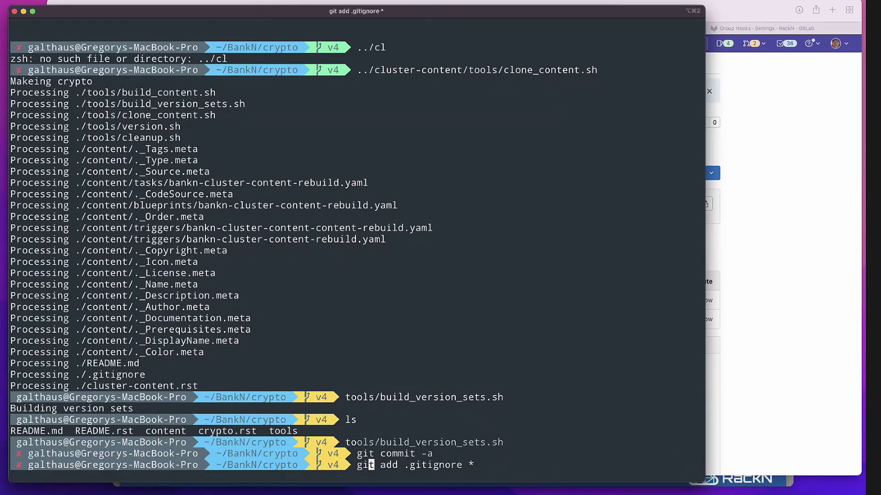
{"action": "key", "text": "ctrl+r"}
{"action": "type", "text": "gicgi"}
{"action": "key", "text": "ctrl+c"}
{"action": "key", "text": "ctrl+r"}
{"action": "type", "text": "git pu"}
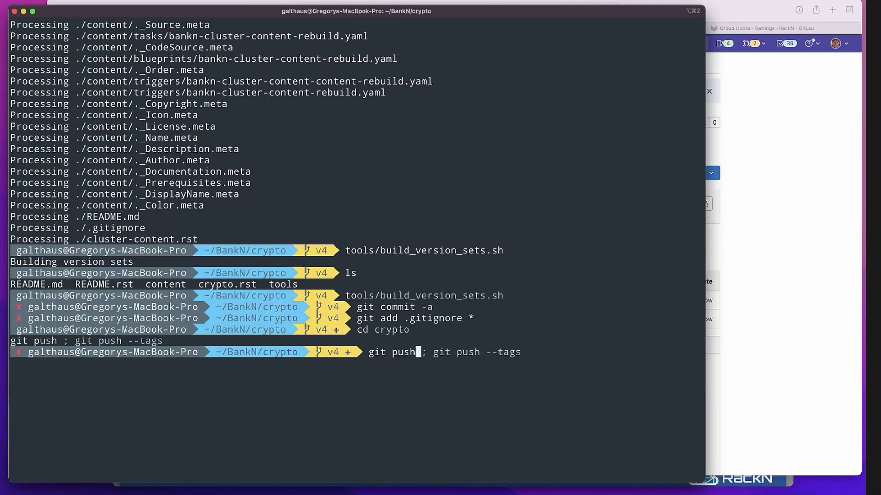
- Try to commit all staged crypto files with the message "initial"
{"action": "key", "text": "Up"}
{"action": "key", "text": "Up"}
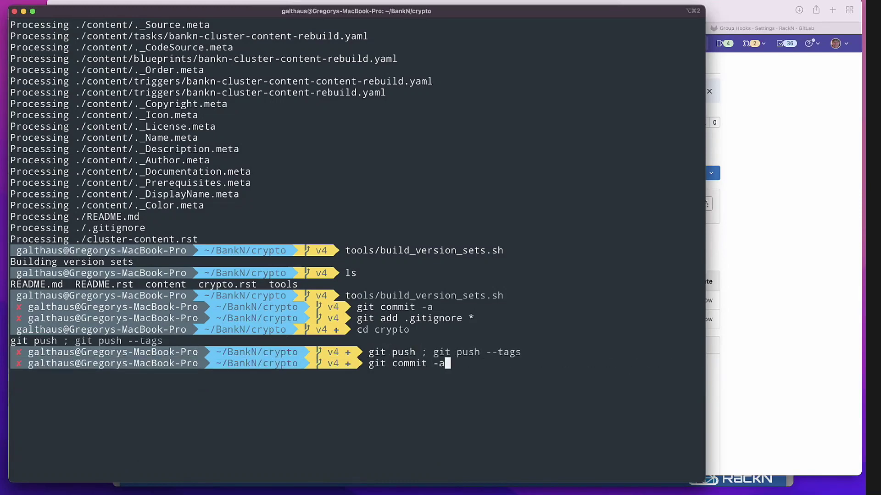
{"action": "key", "text": "Return"}
{"action": "type", "text": "ini"}
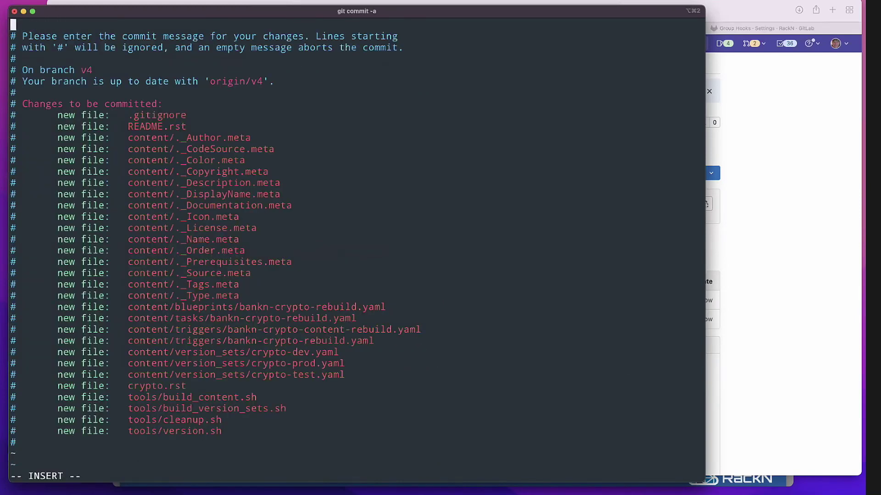
{"action": "type", "text": "tial"}
{"action": "key", "text": "Escape"}
{"action": "type", "text": ":Wq"}
{"action": "key", "text": "Return"}
{"action": "type", "text": ":wq"}
{"action": "key", "text": "Return"}
- Try to push the crypto branch and its tags, and to show the commit log
{"action": "key", "text": "ctrl+r"}
{"action": "type", "text": "pu"}
{"action": "key", "text": "Return"}
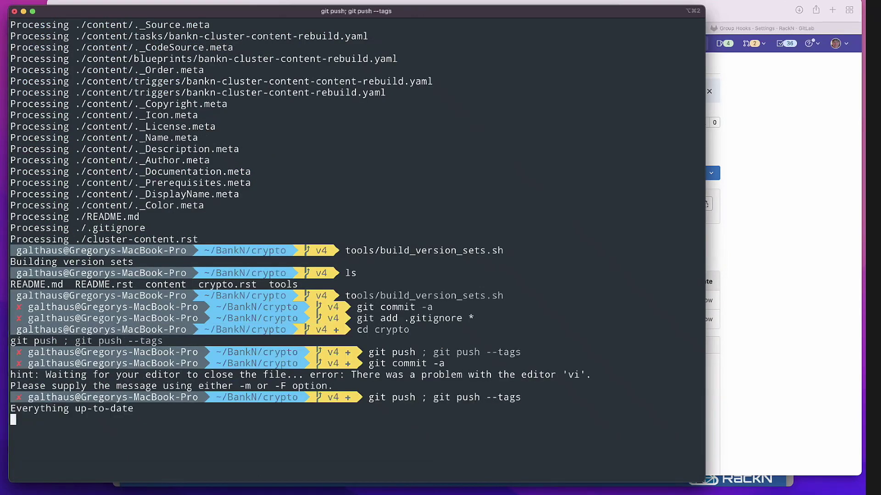
{"action": "type", "text": "gti log"}
{"action": "key", "text": "Return"}
- Tag the crypto repository as v0.8.33 and push the branch and tags to GitLab
{"action": "key", "text": "ctrl+r"}
{"action": "type", "text": "tig"}
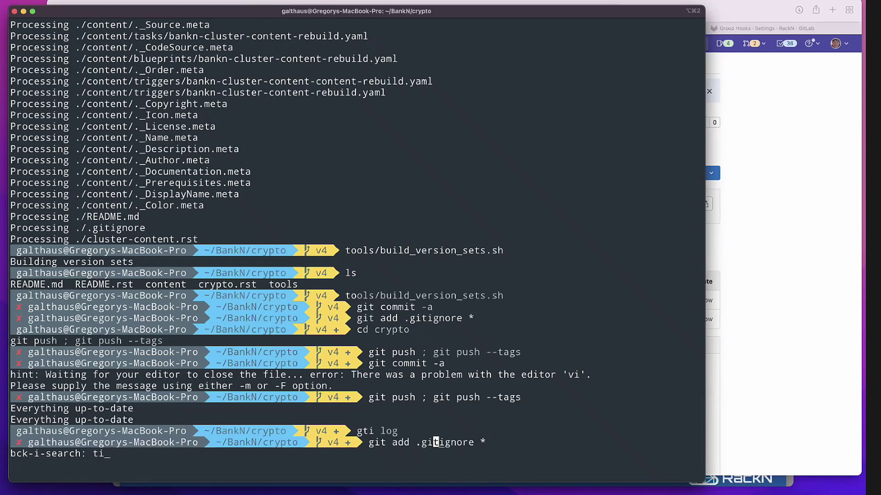
{"action": "key", "text": "BackSpace"}
{"action": "key", "text": "BackSpace"}
{"action": "key", "text": "BackSpace"}
{"action": "type", "text": "ag v0.8.33"}
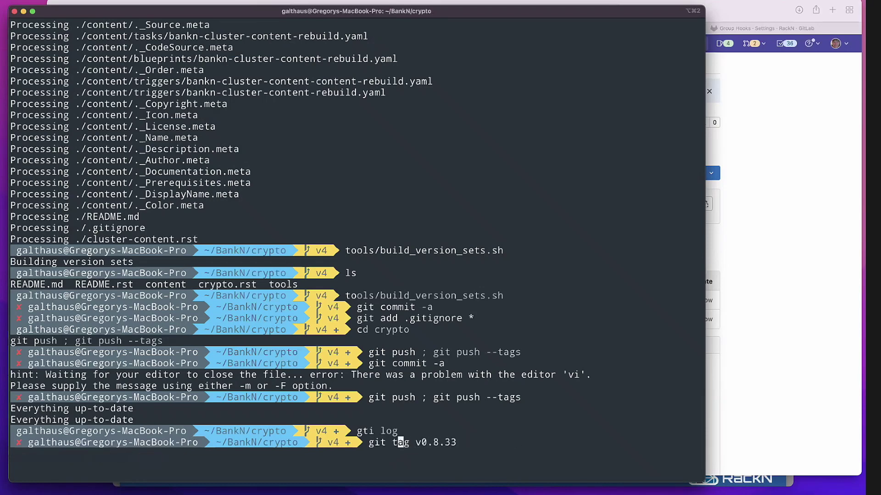
{"action": "key", "text": "Return"}
{"action": "key", "text": "ctrl+r"}
{"action": "type", "text": "pu"}
{"action": "key", "text": "Return"}
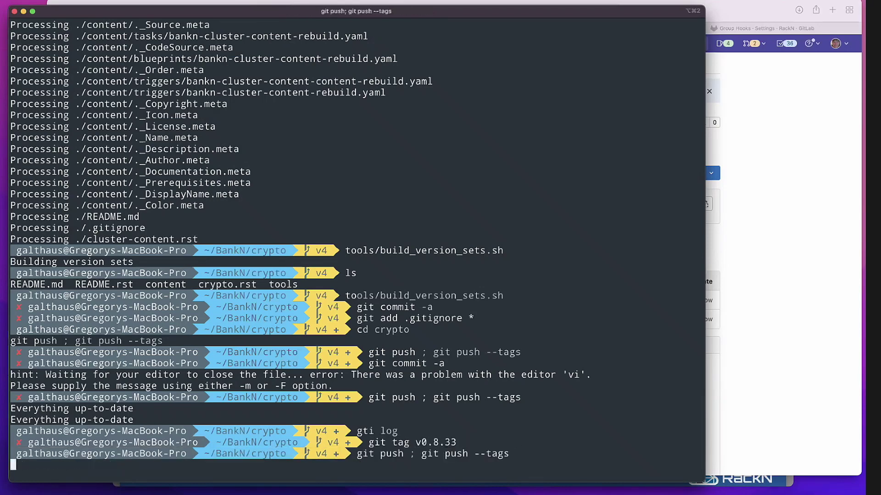
- Review the crypto repository's commit history with git log, then leave it
{"action": "type", "text": "git log"}
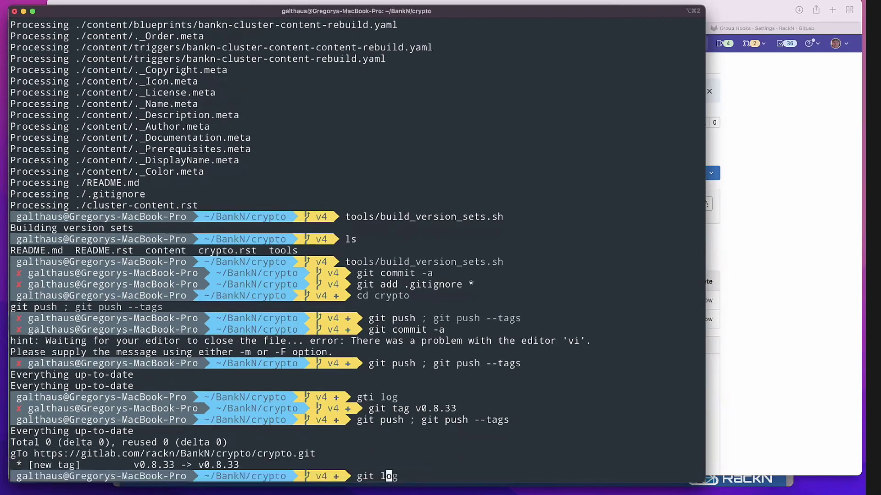
{"action": "key", "text": "Return"}
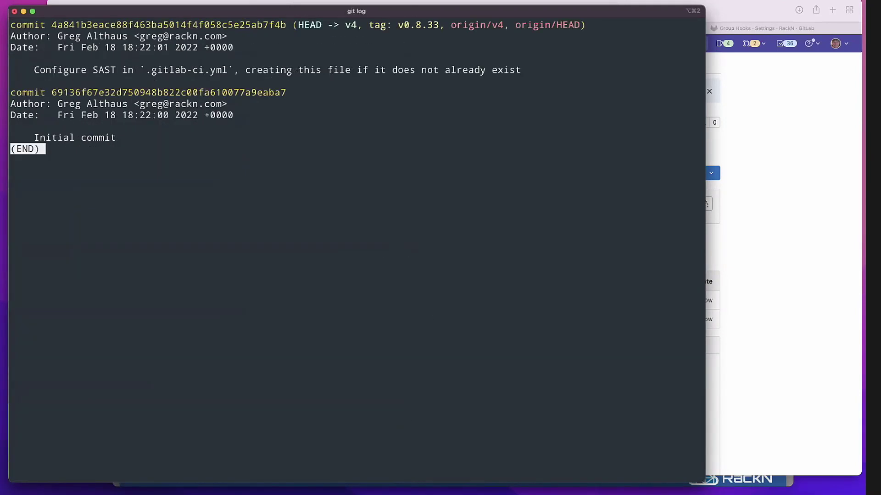
{"action": "key", "text": "q"}
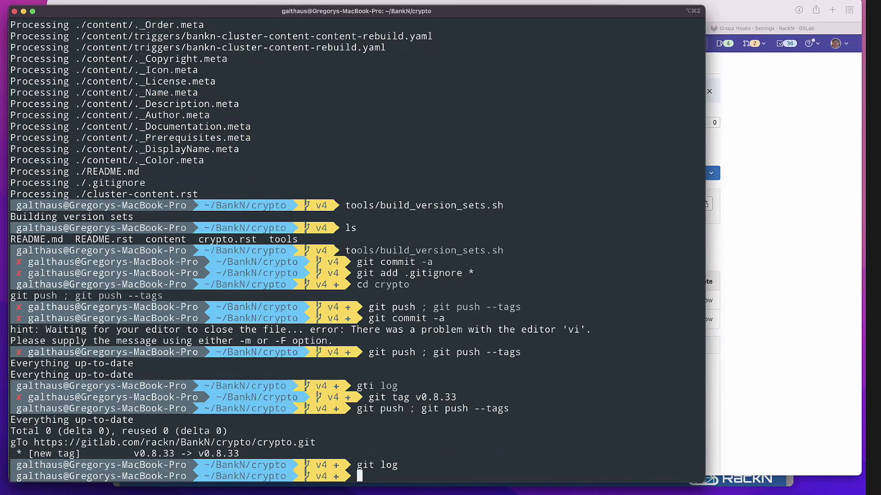
- Build the crypto content with tools/build_content.sh and upload the bankn-crypto content
{"action": "type", "text": "tools/"}
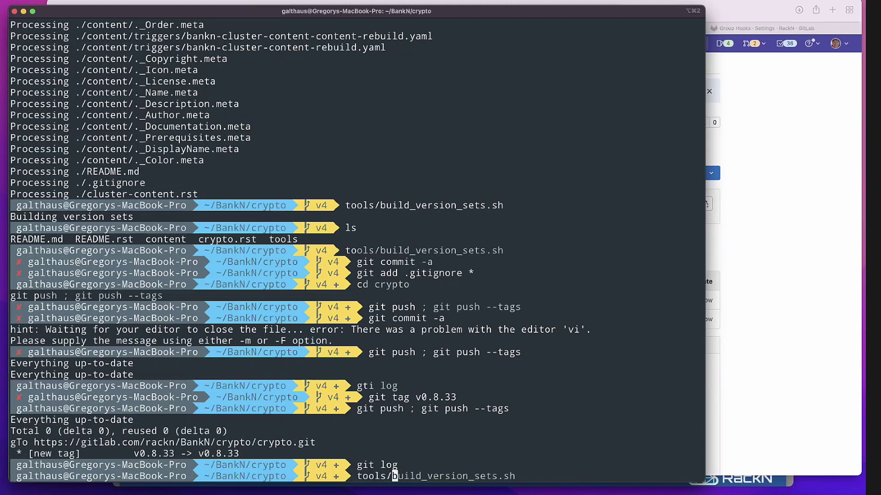
{"action": "type", "text": "build_c"}
{"action": "key", "text": "Tab"}
{"action": "key", "text": "Return"}
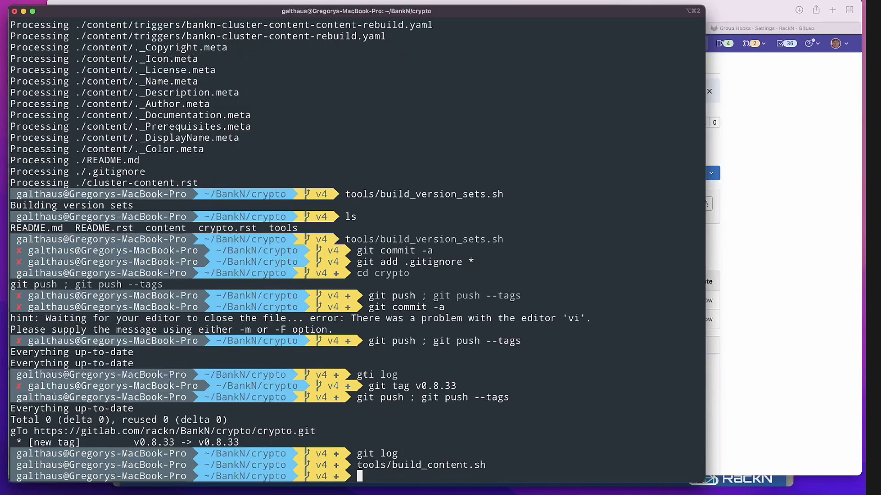
{"action": "key", "text": "ctrl+r"}
{"action": "type", "text": "p"}
{"action": "key", "text": "BackSpace"}
{"action": "type", "text": "up"}
{"action": "key", "text": "Return"}
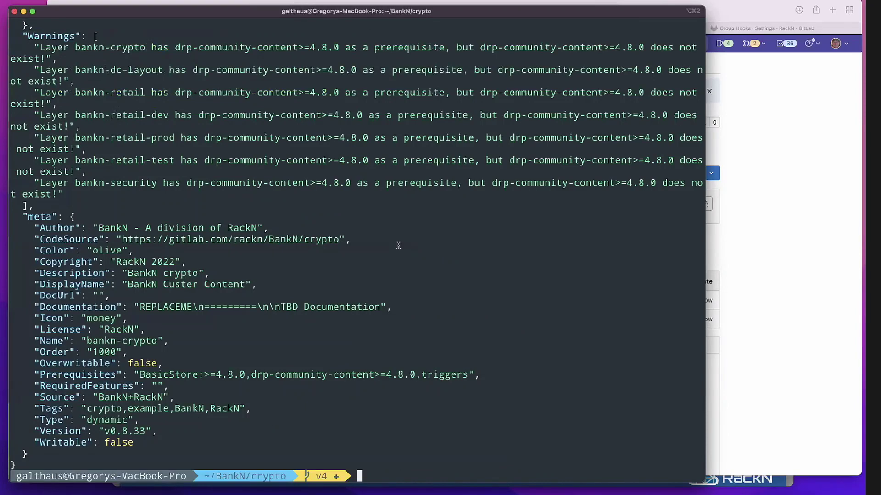
- Switch to the RackN portal and inspect the work orders and the catalog for the bankn-crypto content
{"action": "left_click", "coordinate": [815, 280]}
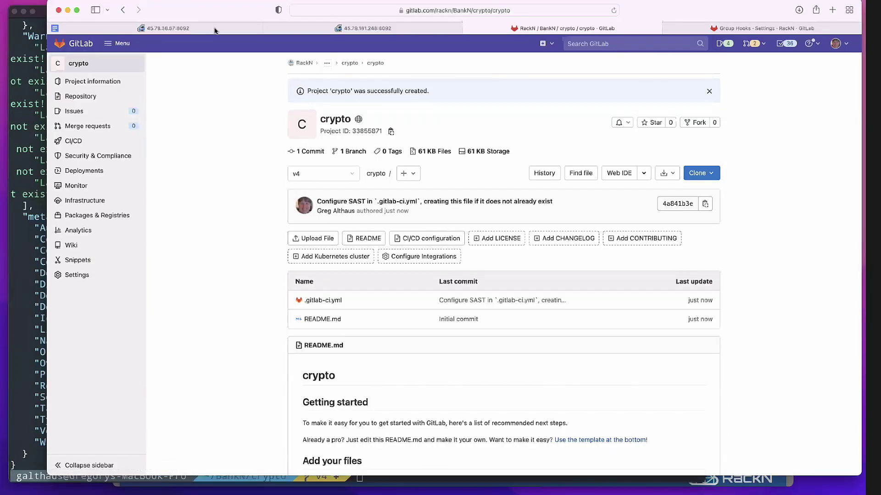
{"action": "left_click", "coordinate": [101, 28]}
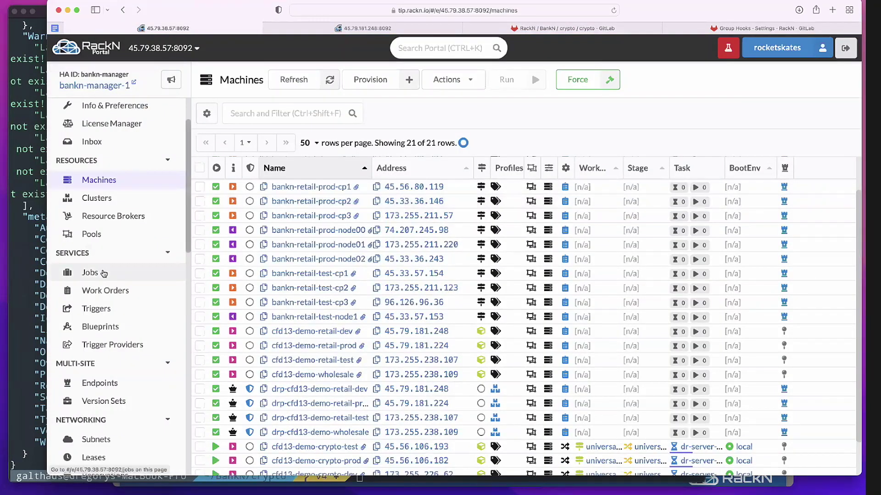
{"action": "scroll", "coordinate": [103, 274], "scroll_direction": "down", "scroll_amount": 5}
{"action": "scroll", "coordinate": [103, 274], "scroll_direction": "up", "scroll_amount": 4}
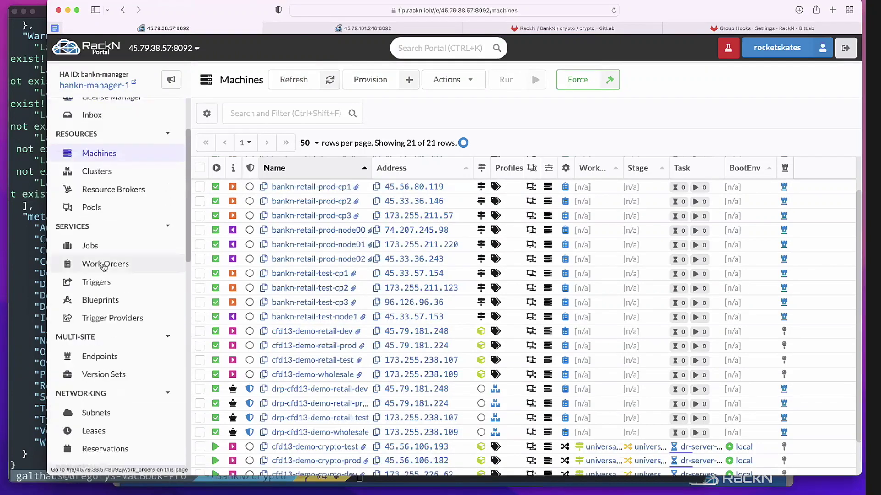
{"action": "left_click", "coordinate": [104, 264]}
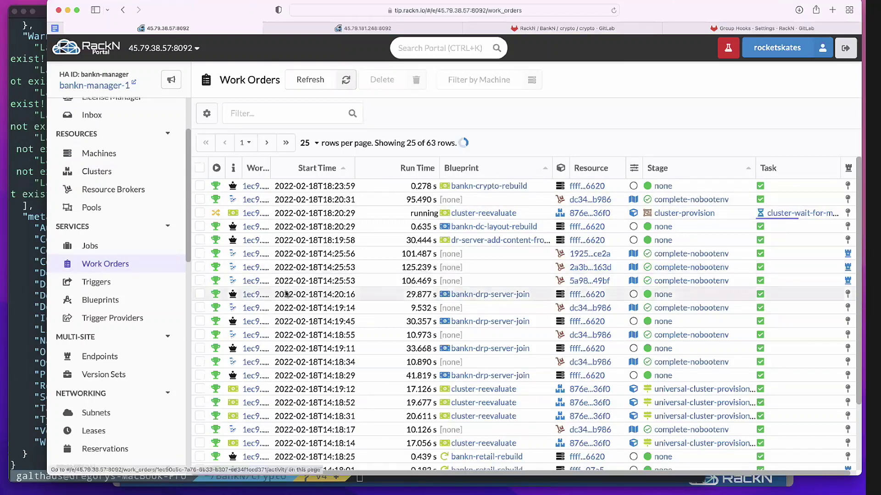
{"action": "scroll", "coordinate": [134, 316], "scroll_direction": "down", "scroll_amount": 10}
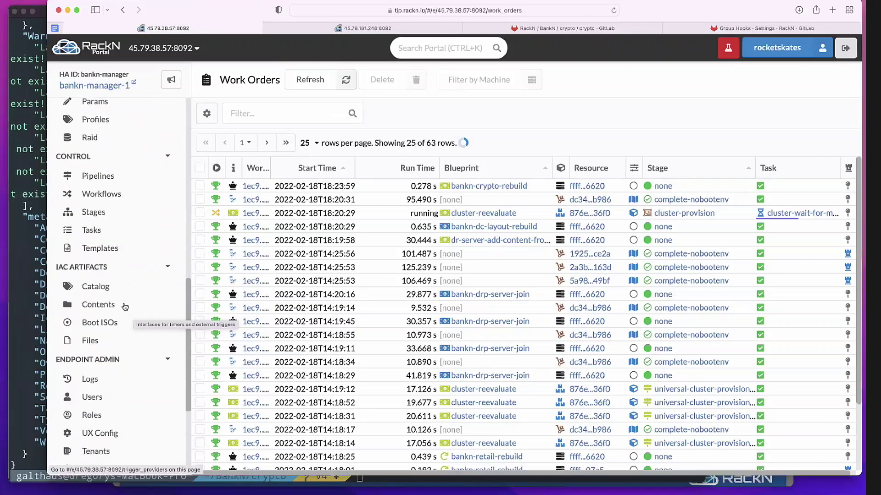
{"action": "left_click", "coordinate": [101, 287]}
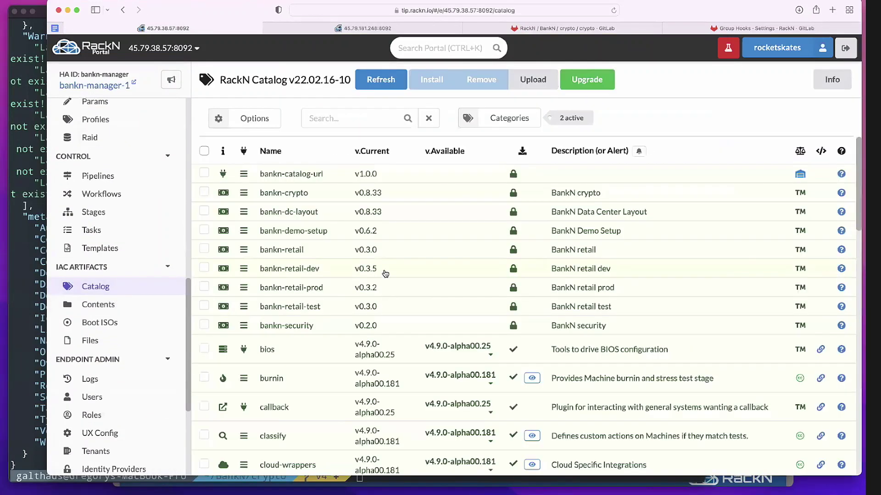